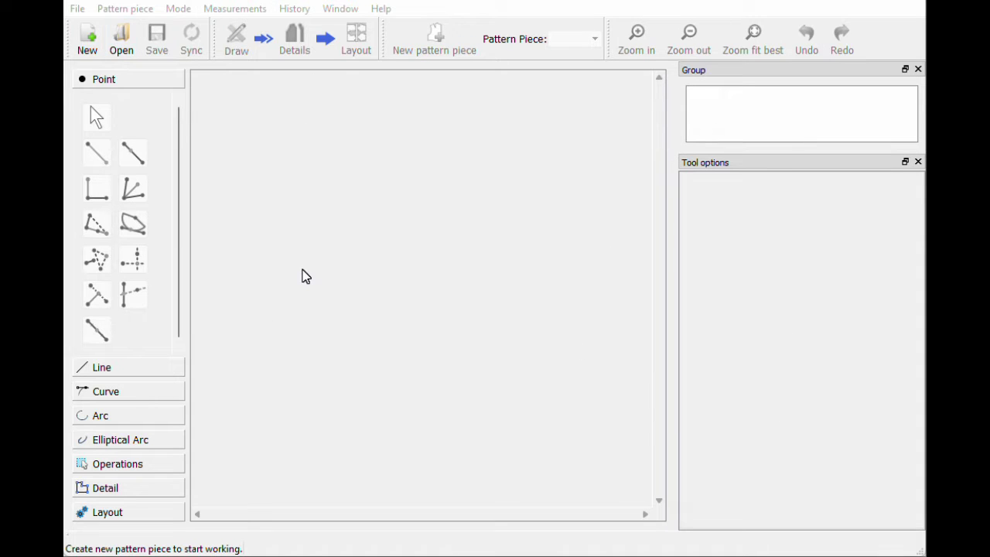
Open the SeamlyMe measurement application, then shrink and reposition its window so the whole window is in view
click(232, 11)
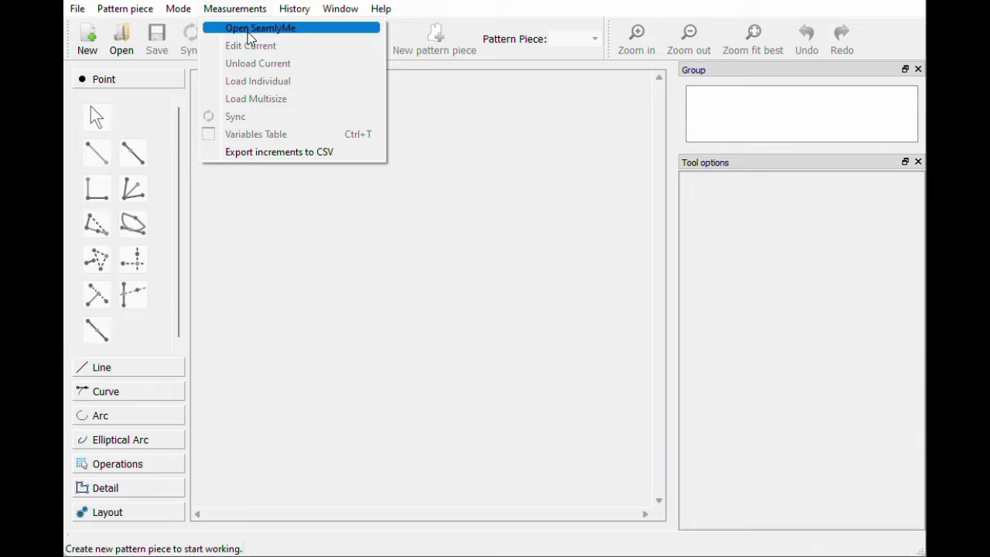
click(249, 28)
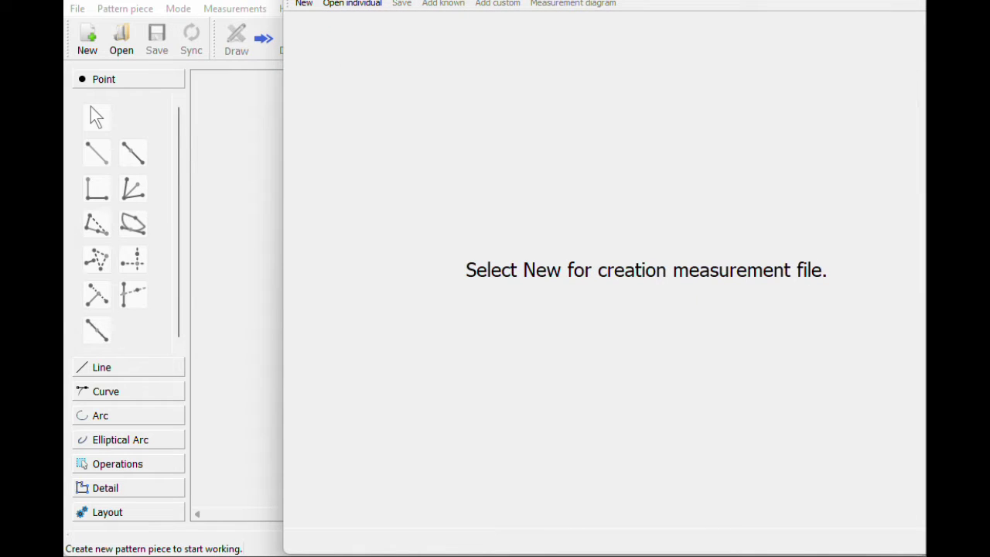
drag(925, 2, 864, 40)
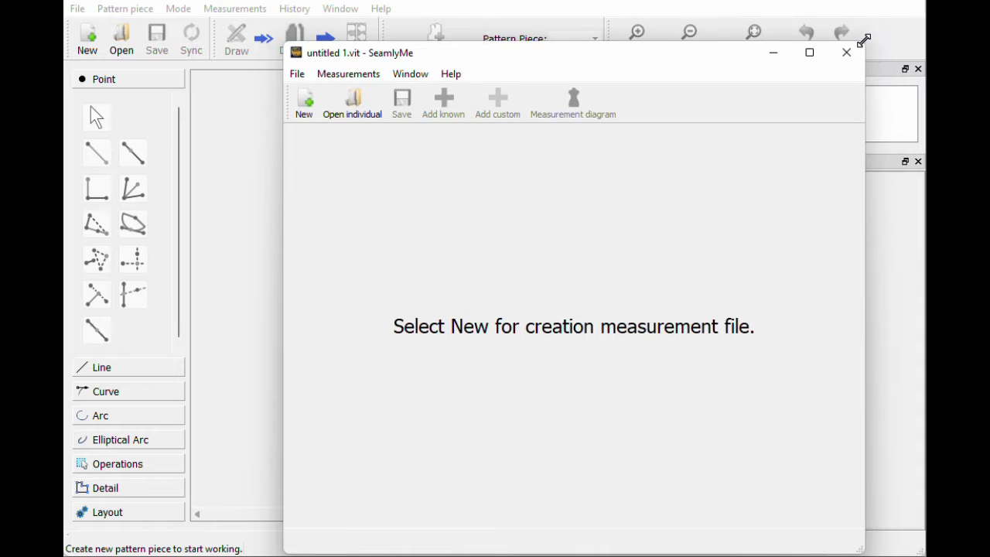
drag(671, 65, 585, 44)
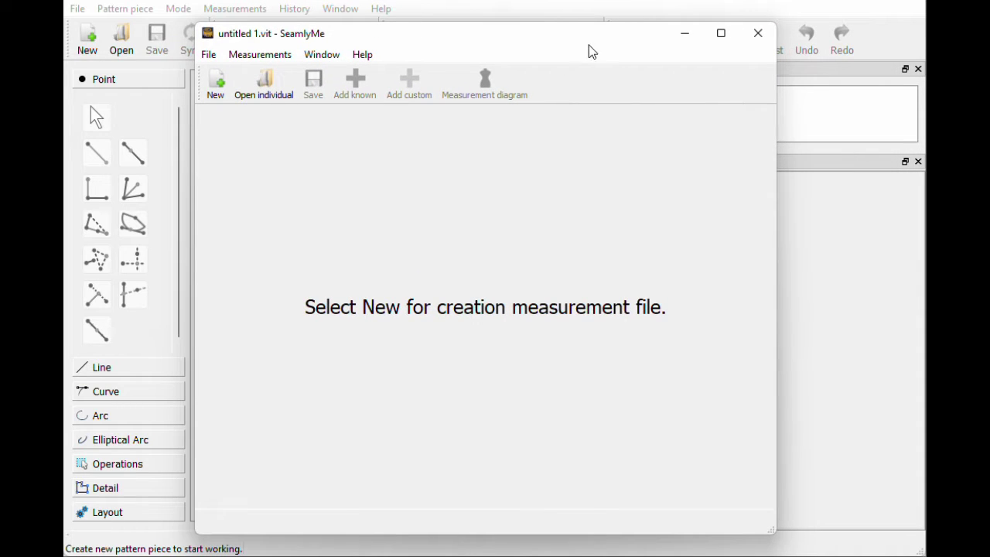
Create a new Individual measurement file with Inches as the unit
click(220, 97)
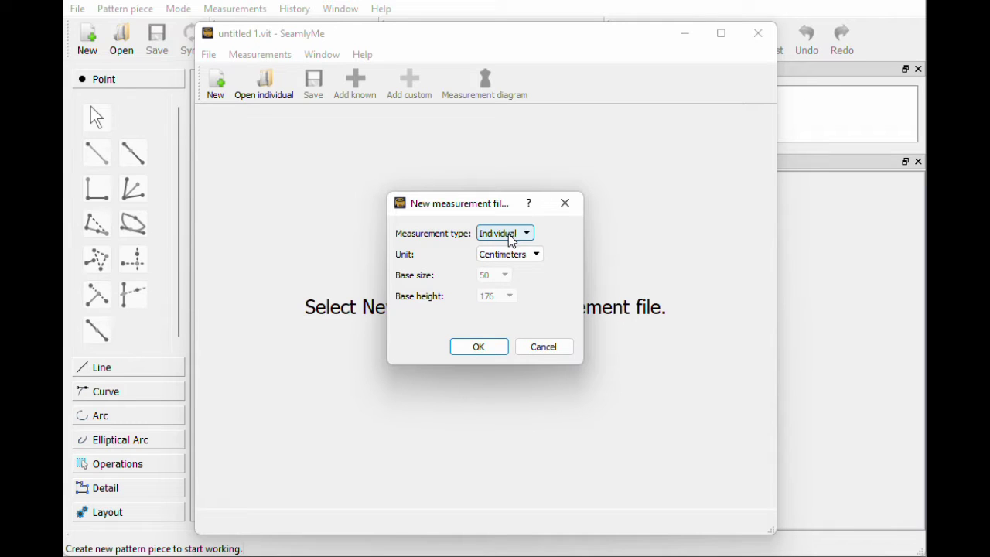
click(510, 254)
click(513, 292)
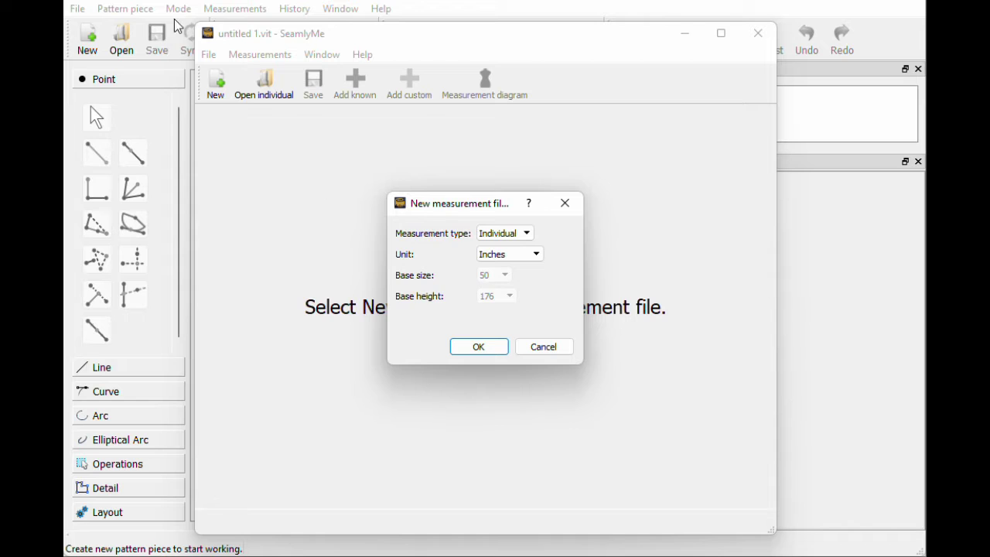
click(480, 347)
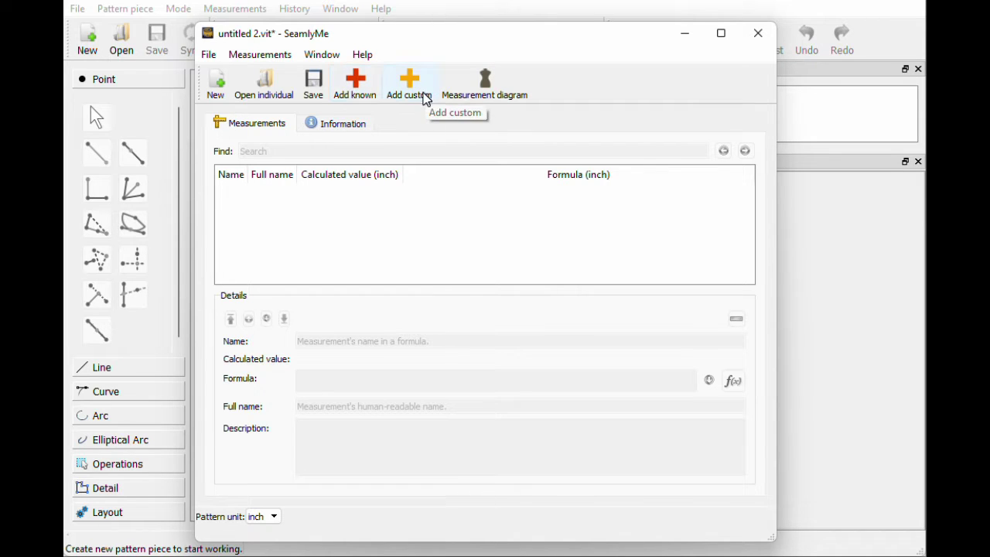
Open the database of known measurements, reposition its window and look through the full list of measurement categories
click(356, 85)
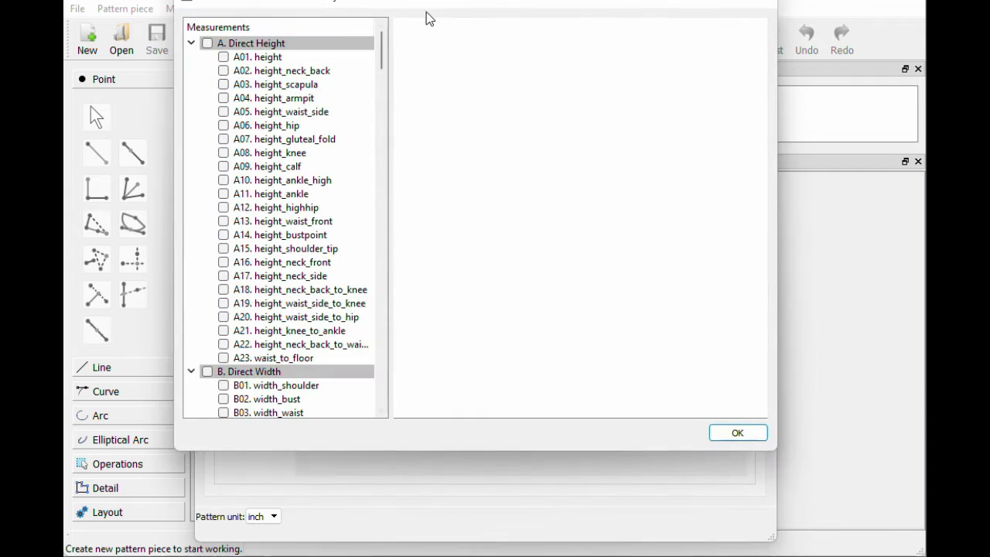
drag(427, 18, 388, 58)
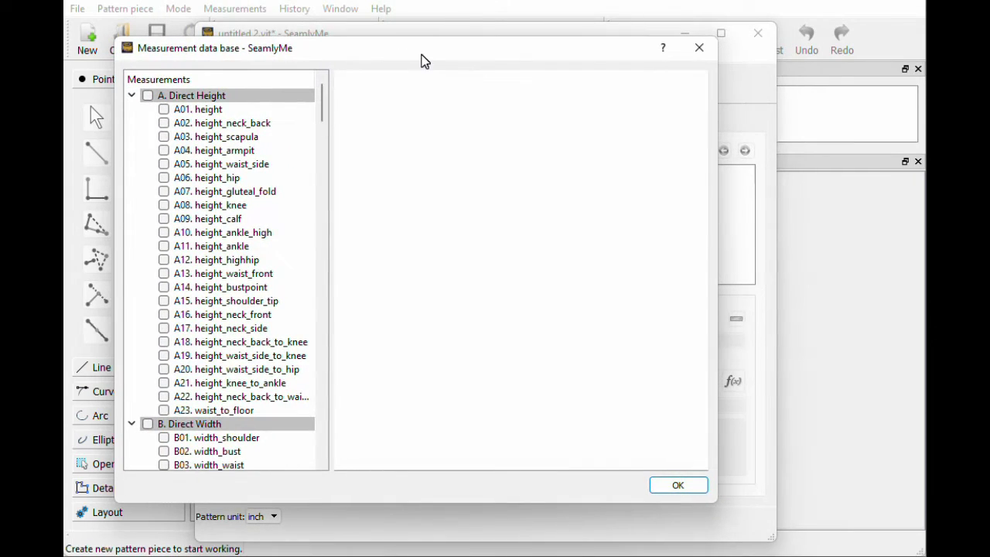
scroll(236, 271, down, 8)
scroll(236, 278, down, 20)
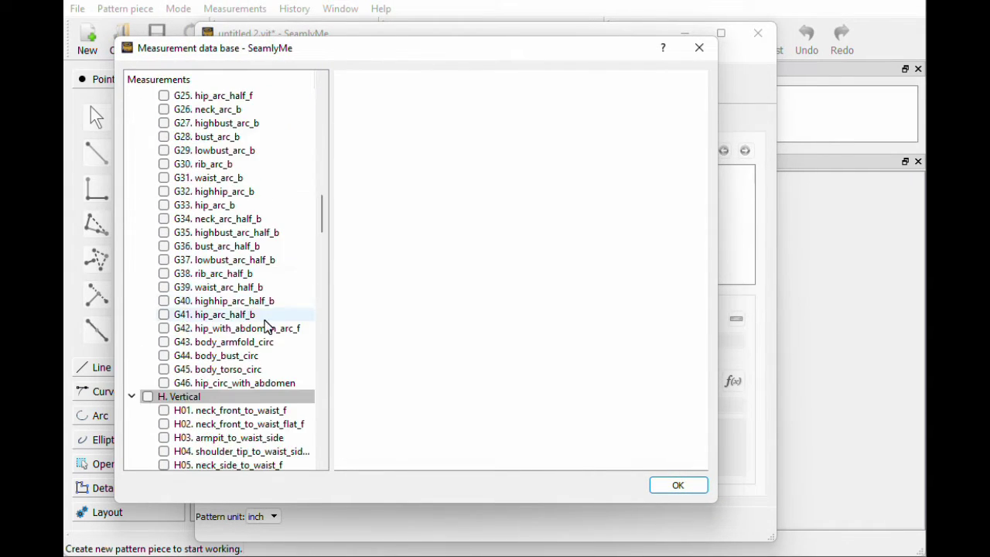
scroll(265, 340, down, 20)
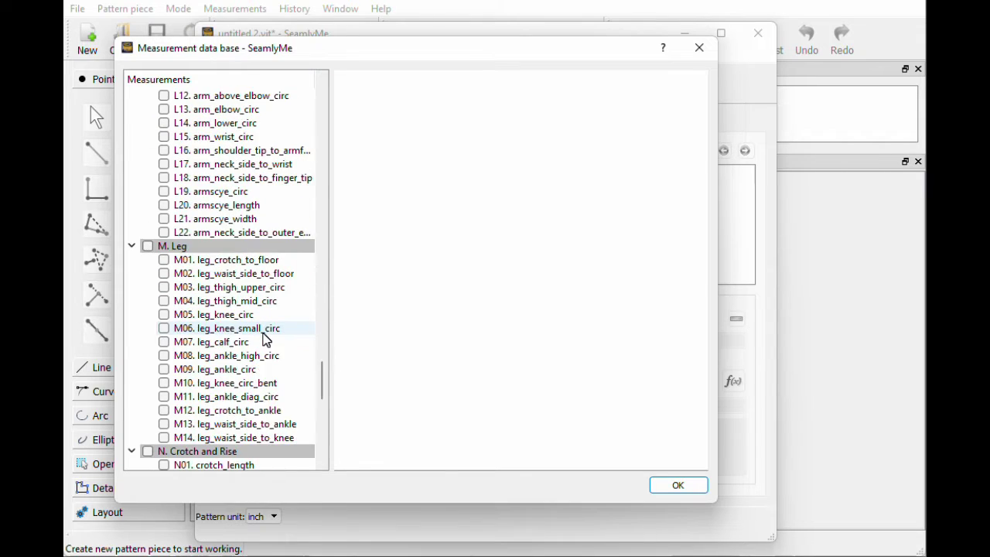
drag(323, 453, 324, 112)
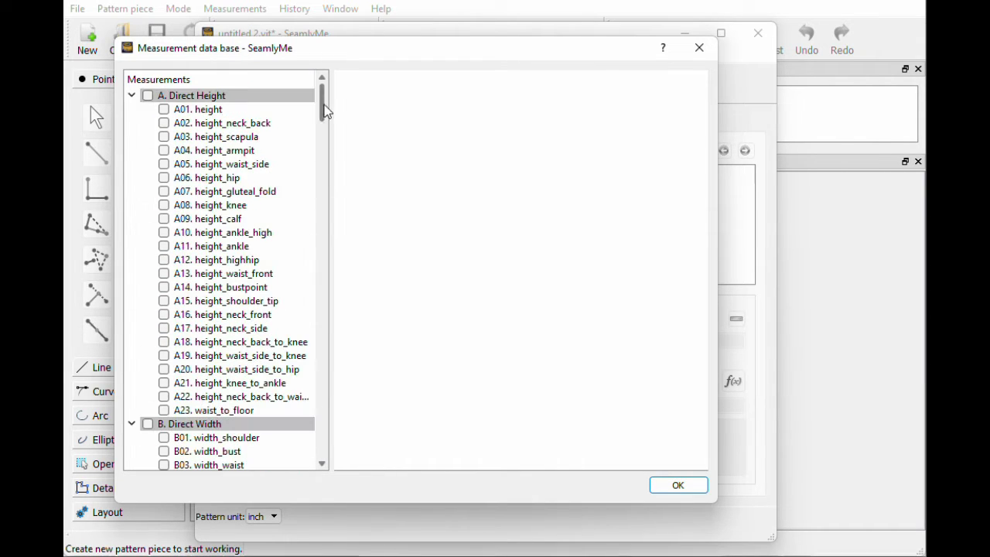
Examine the Direct Height diagrams for height, height_neck_back_to_knee, height_knee_to_ankle, height_gluteal_fold and height_neck_side
click(251, 111)
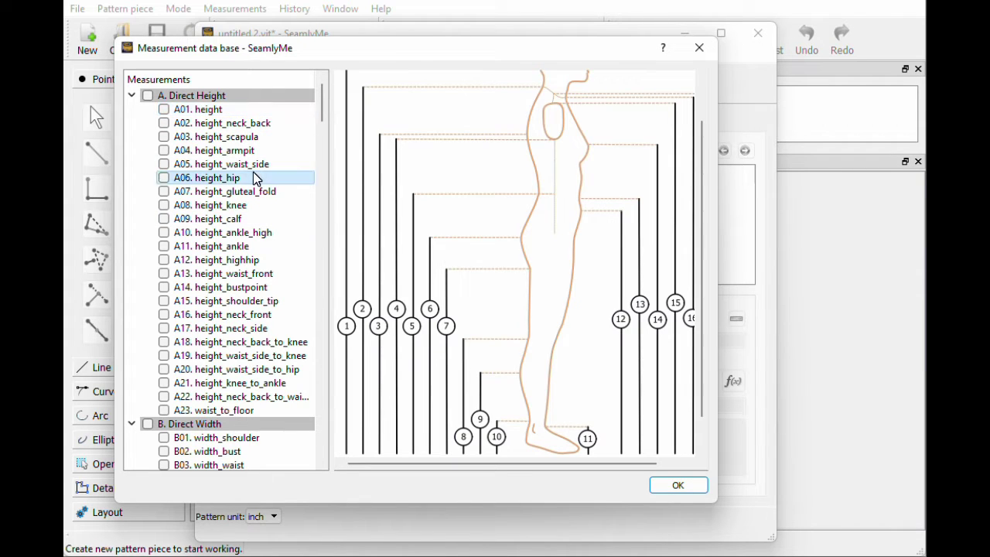
click(271, 342)
click(282, 384)
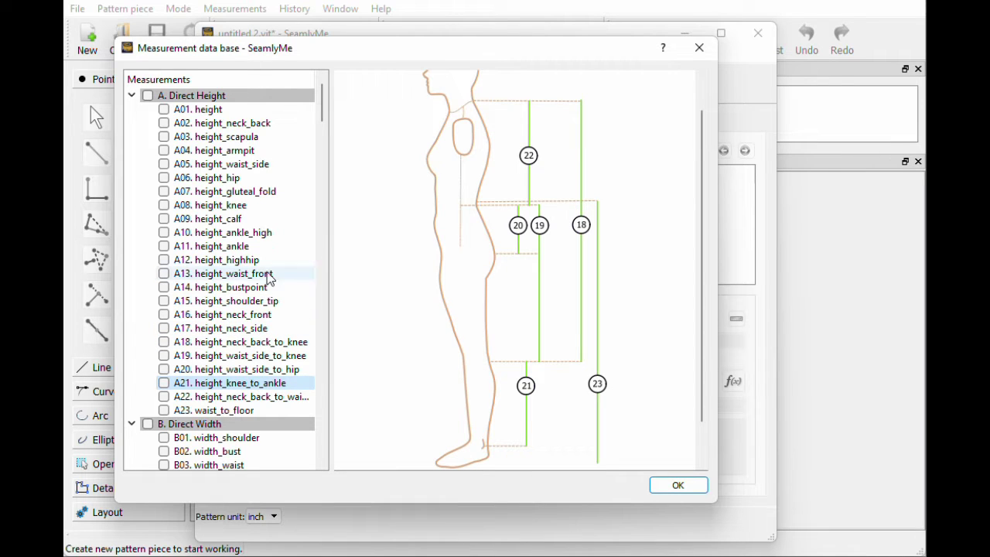
click(217, 110)
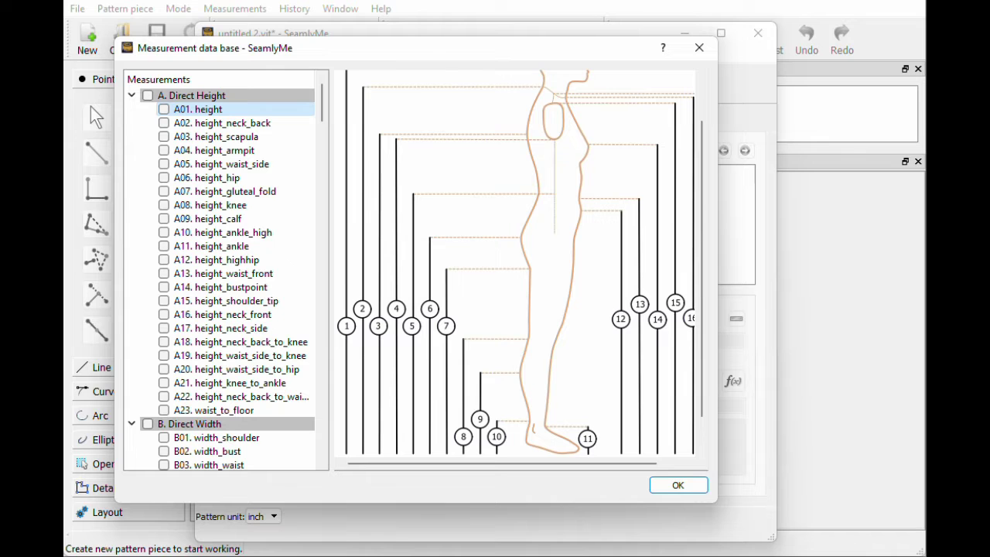
click(199, 192)
click(200, 327)
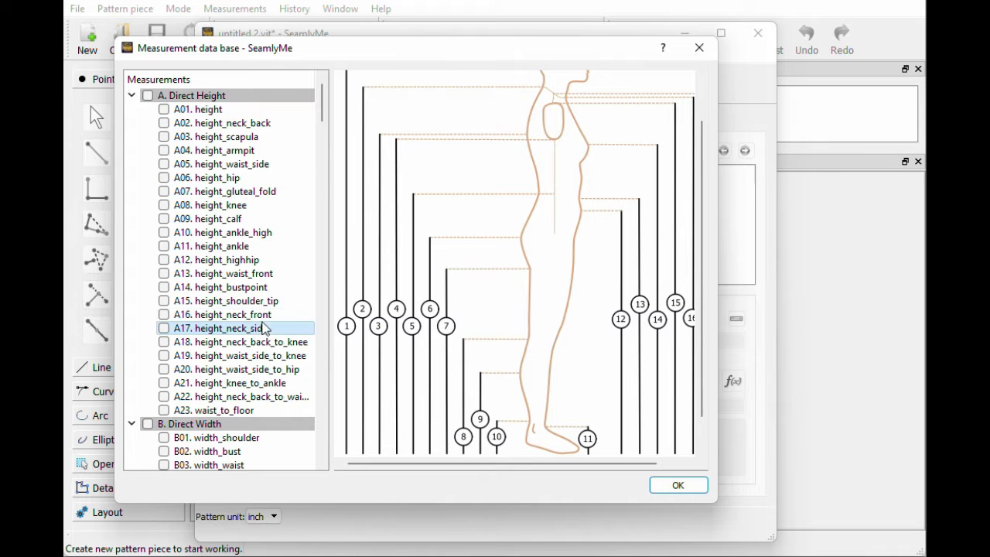
Browse the neighbouring categories and examine the Direct Height diagrams for height_armpit, height_ankle and height_shoulder_tip
scroll(243, 302, down, 5)
scroll(207, 151, up, 5)
scroll(213, 166, down, 14)
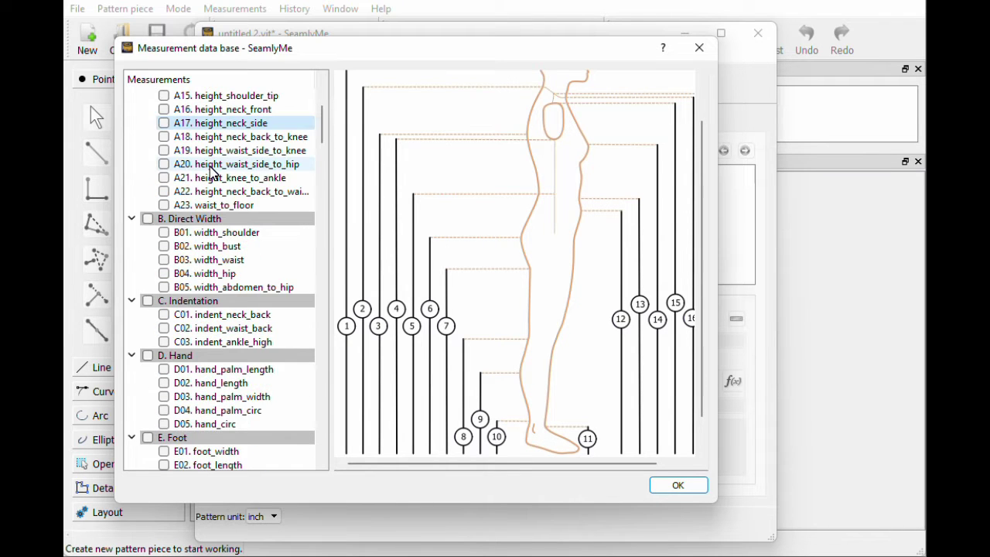
scroll(219, 181, down, 6)
scroll(228, 166, up, 18)
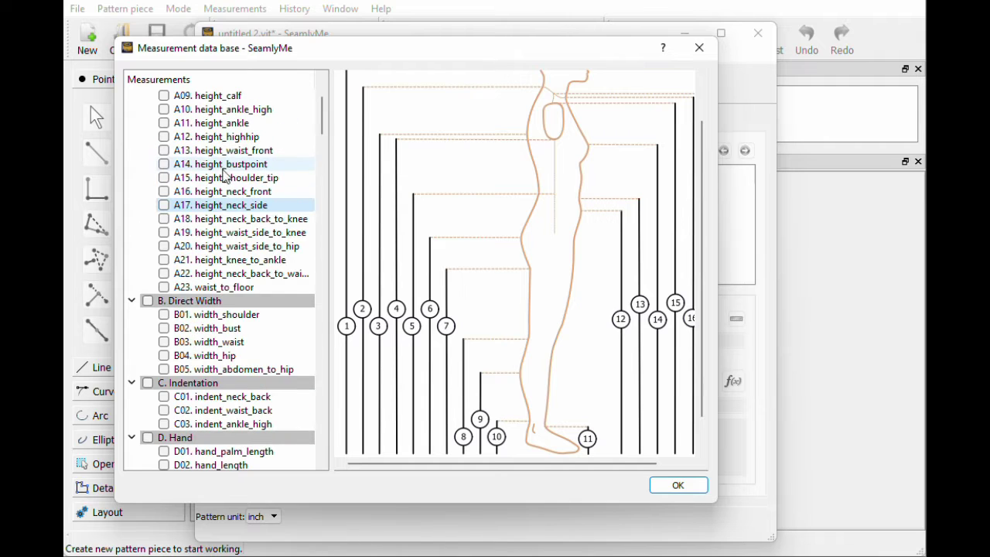
scroll(238, 157, up, 2)
click(216, 150)
click(217, 246)
click(246, 302)
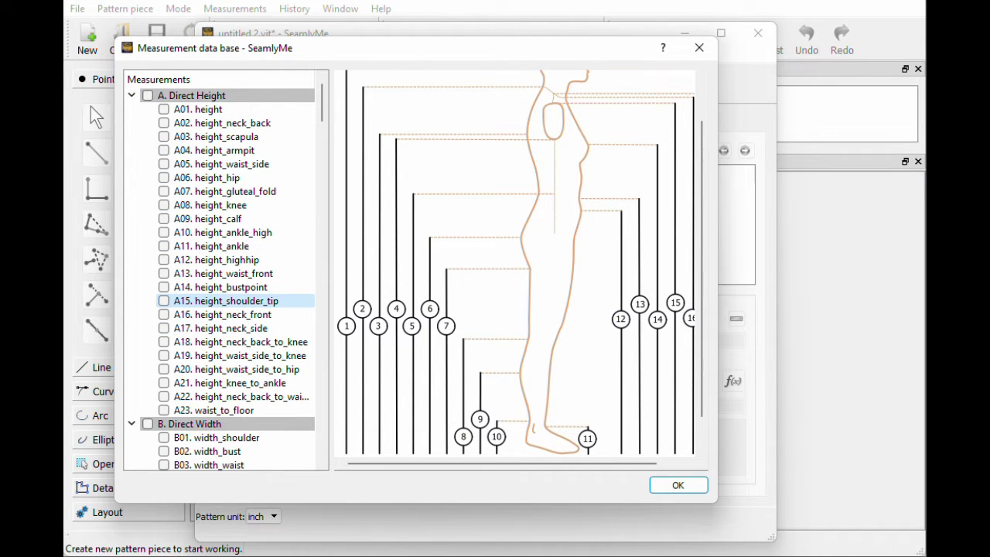
Collapse the Direct Height category and examine the Direct Width diagrams for width_shoulder and width_waist
click(132, 95)
click(211, 124)
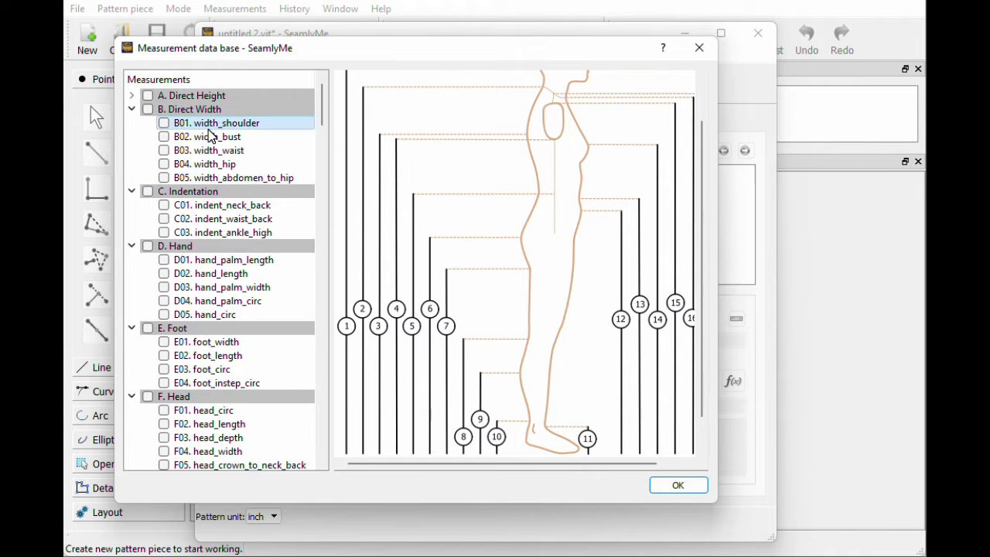
click(221, 150)
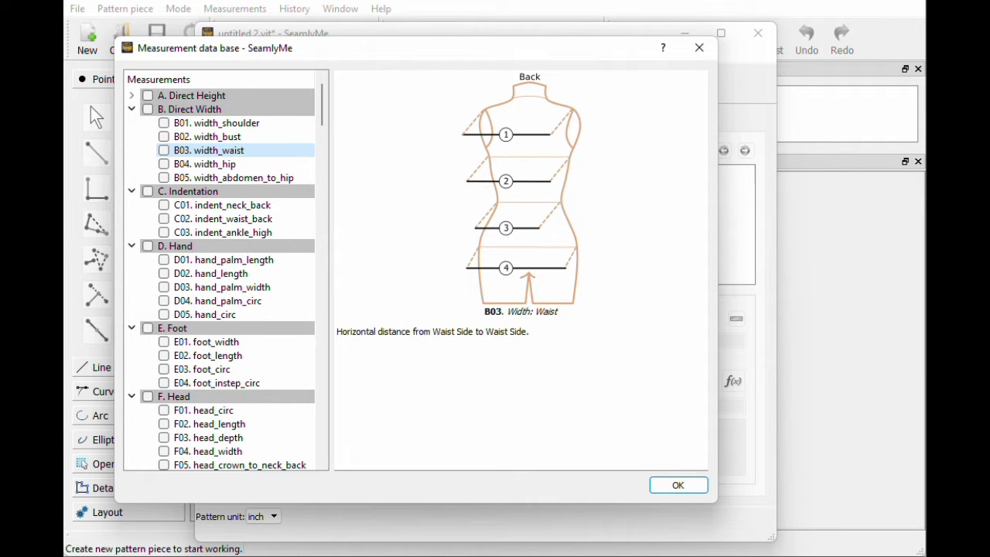
Collapse the Direct Width category and examine the Indentation diagrams for indent_neck_back and indent_waist_back
click(132, 110)
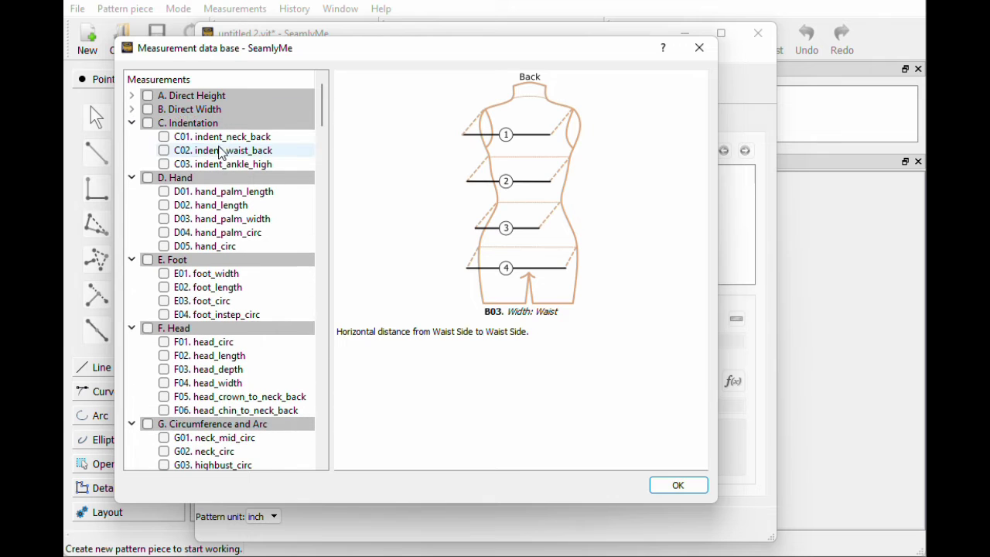
click(220, 152)
key(Up)
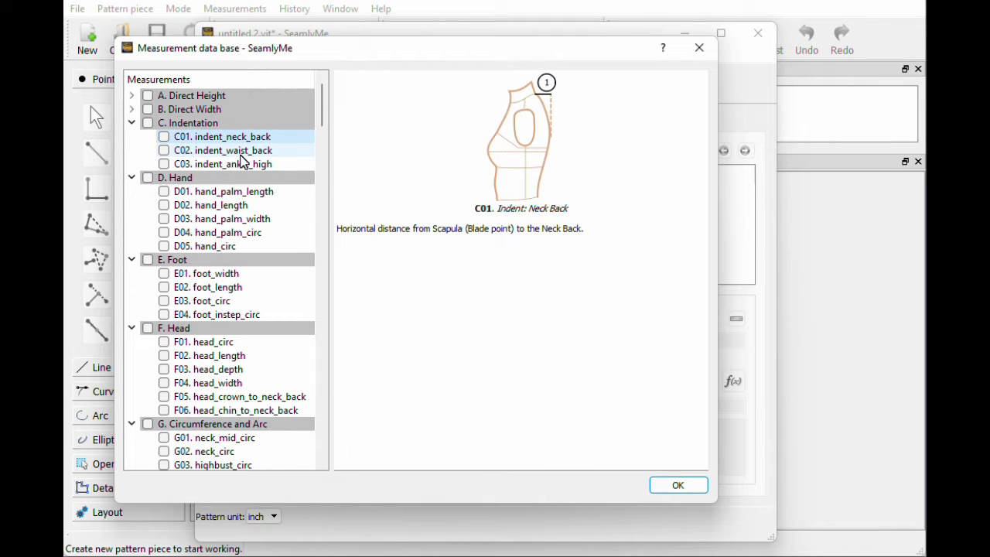
click(242, 153)
click(242, 144)
click(244, 152)
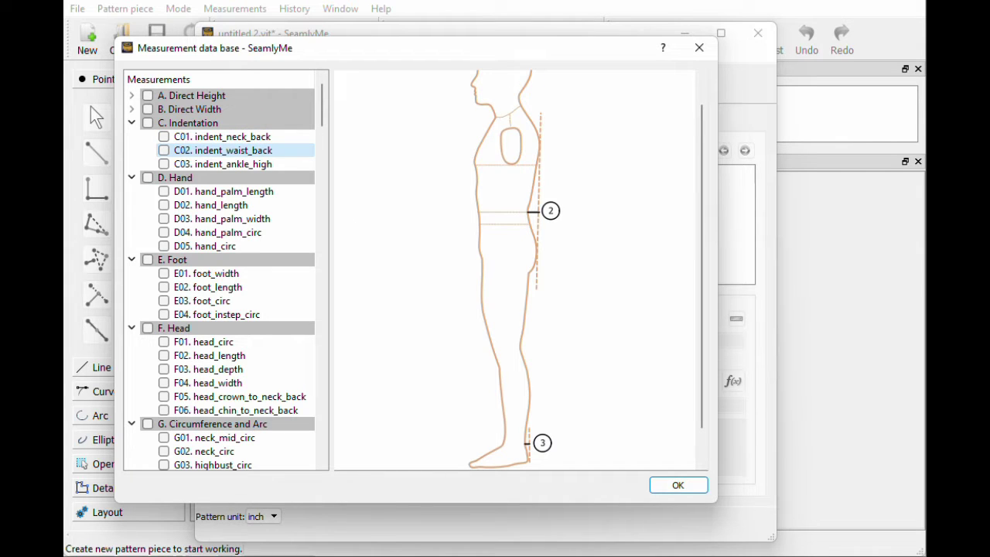
Collapse the Indentation and Hand categories while examining the hand diagrams and those for foot_circ and foot_length
click(132, 124)
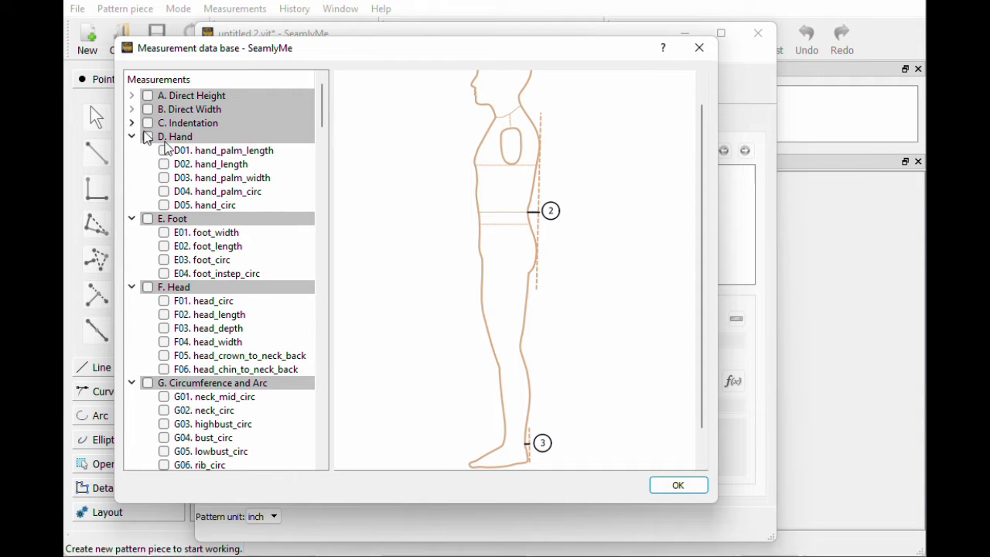
click(212, 162)
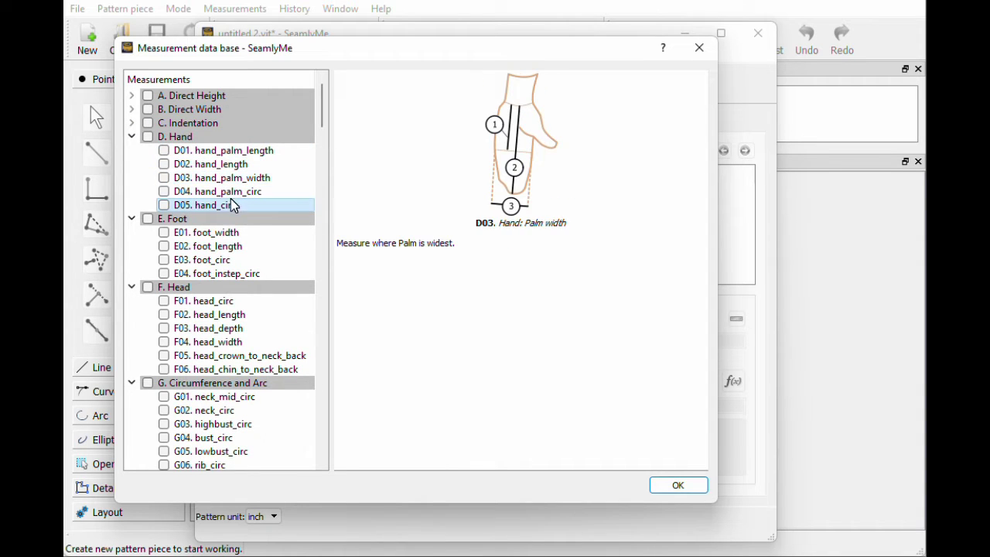
click(132, 136)
click(247, 191)
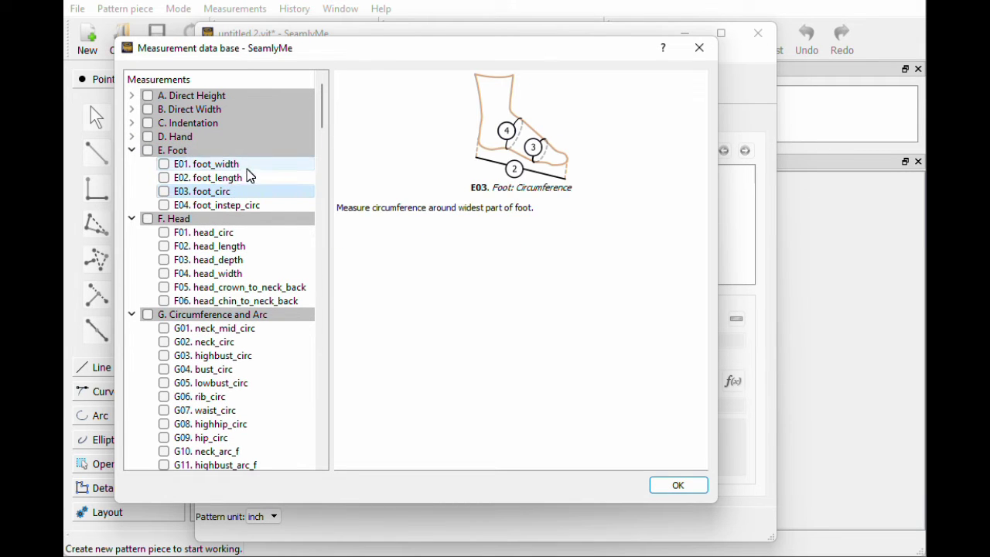
click(249, 179)
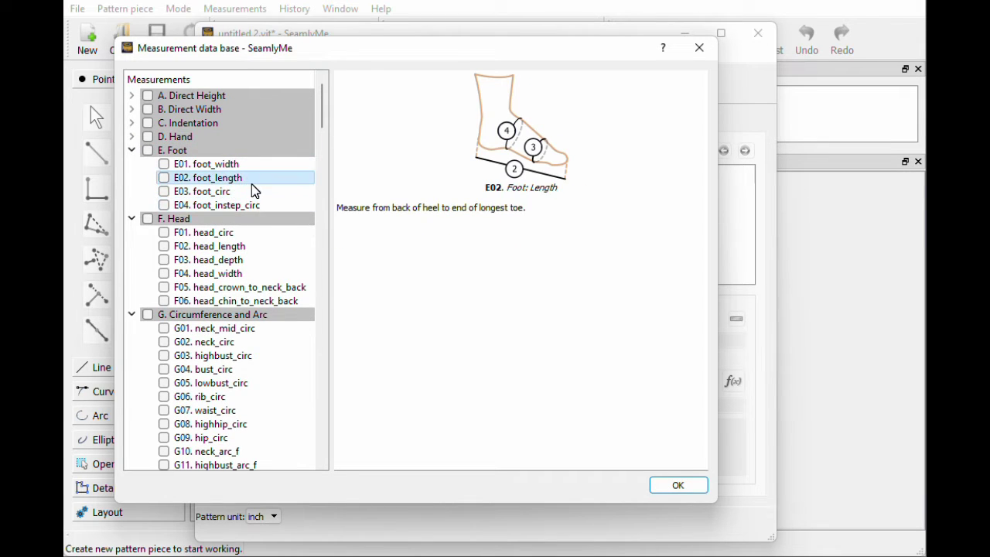
Collapse the Foot category and examine the Head diagrams for head_depth, head_width, head_crown_to_neck_back and head_chin_to_neck_back
click(131, 150)
click(245, 205)
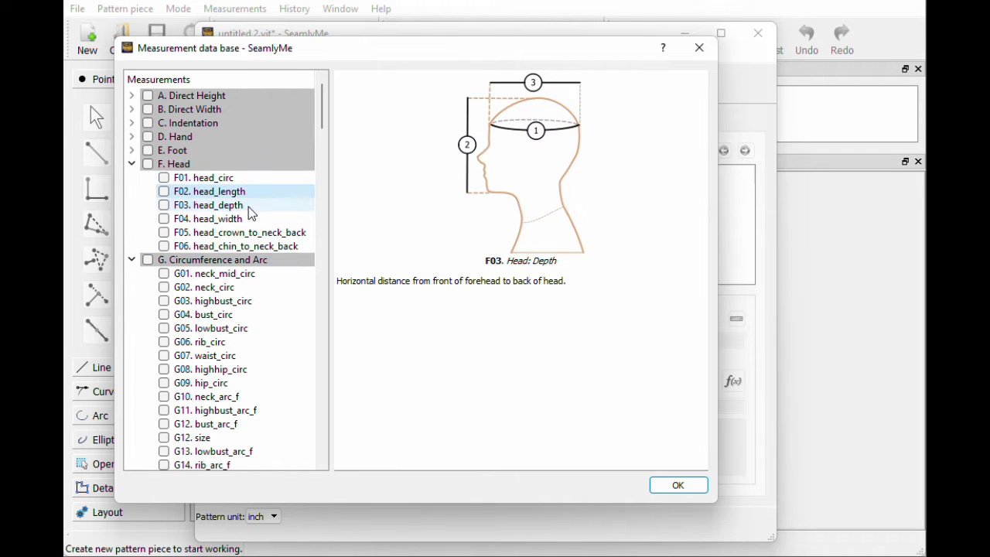
click(248, 219)
click(249, 232)
click(251, 246)
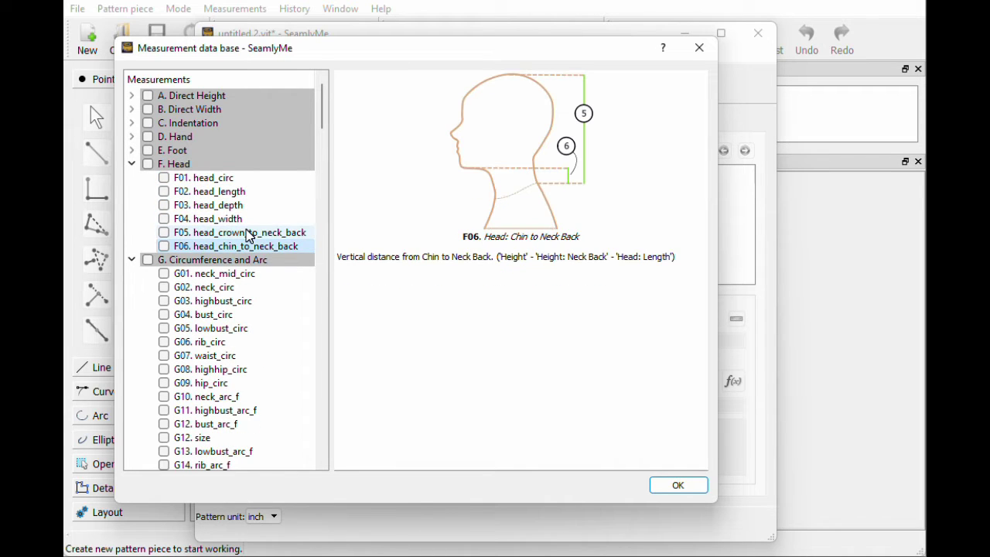
click(250, 234)
Collapse the Head category and examine the circumference diagrams for bust_circ, neck_circ, rib_circ and hip_circ
click(131, 164)
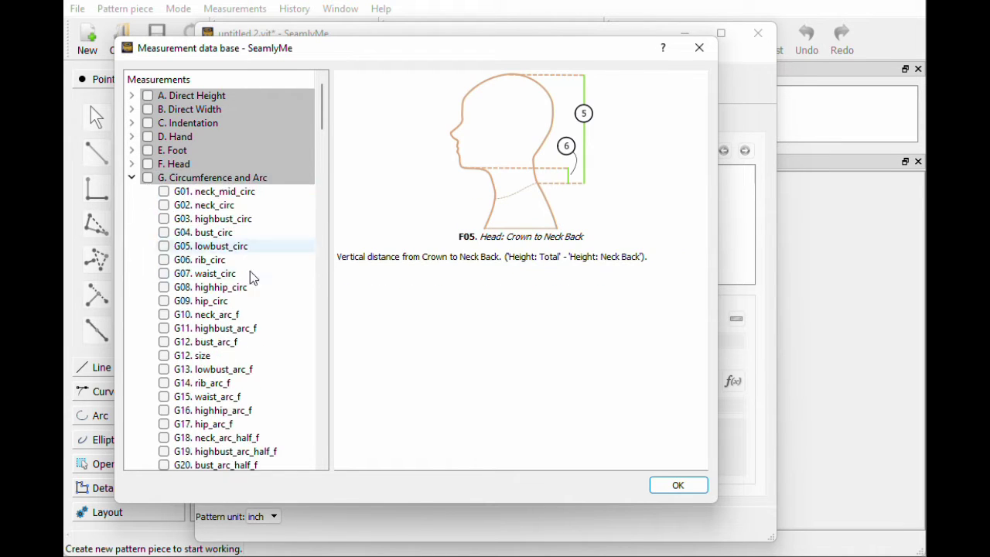
click(224, 236)
scroll(250, 246, down, 1)
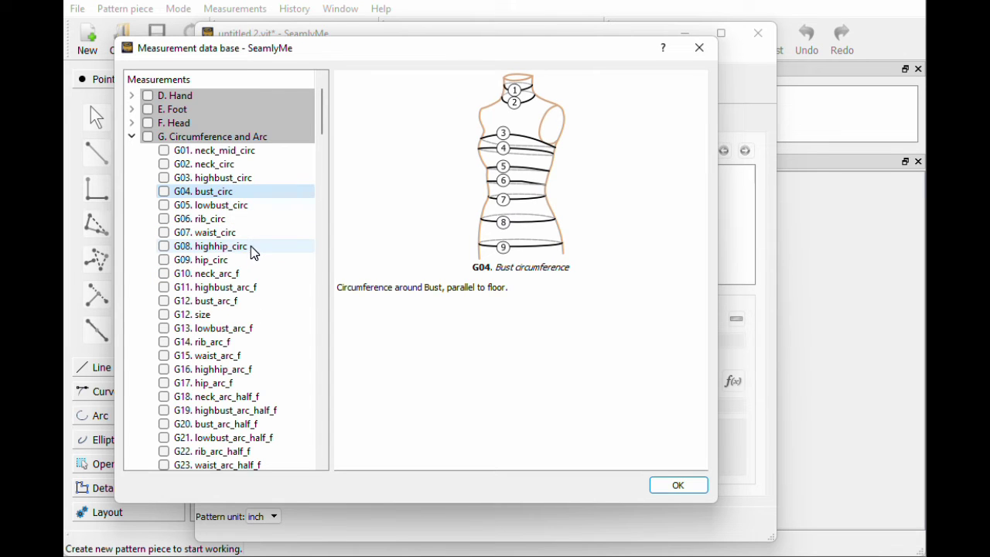
click(249, 165)
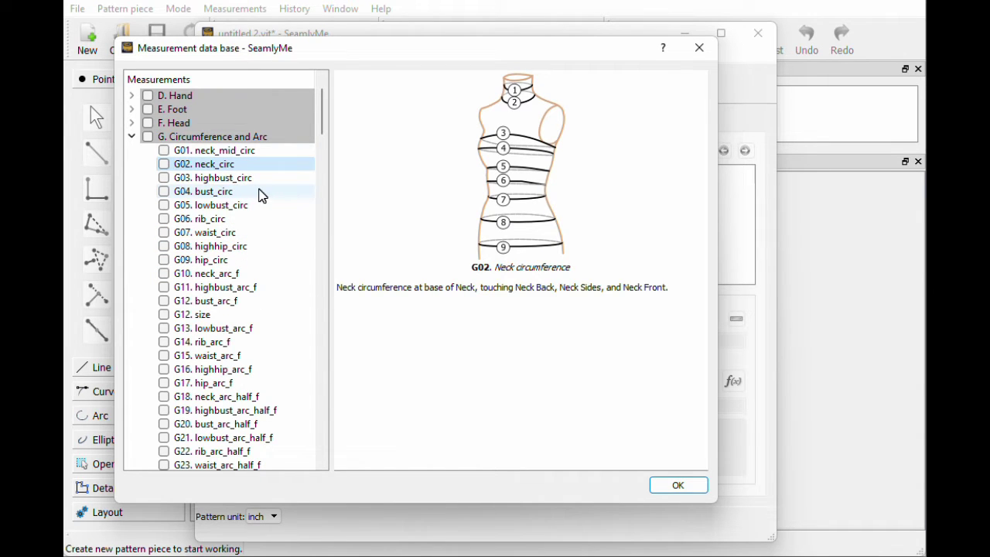
scroll(256, 161, down, 2)
click(255, 140)
click(265, 179)
scroll(266, 178, down, 2)
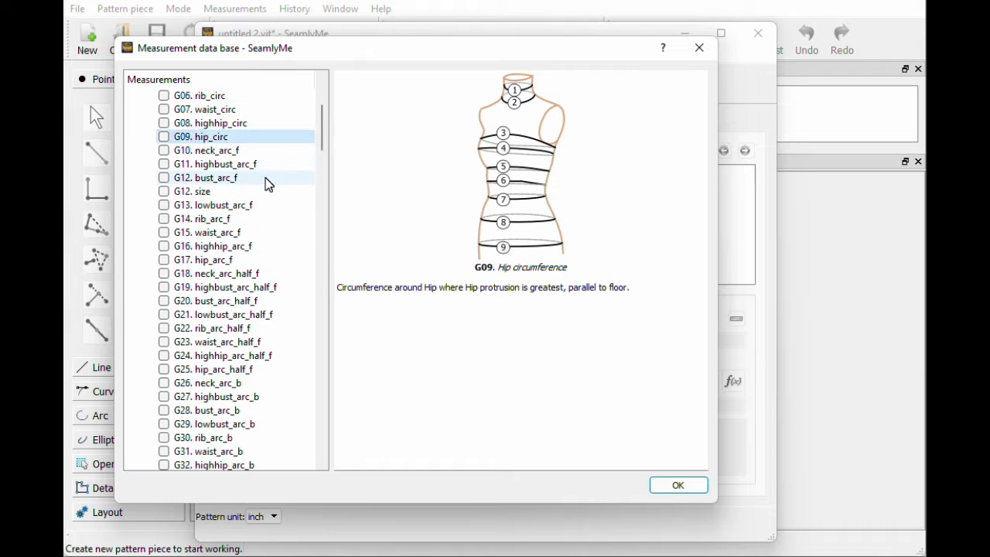
Examine the diagrams of the front and back arc measurements, from bust_arc_f down to lowbust_arc_b
click(263, 177)
scroll(286, 249, down, 1)
click(266, 206)
click(272, 261)
scroll(267, 265, down, 2)
click(255, 261)
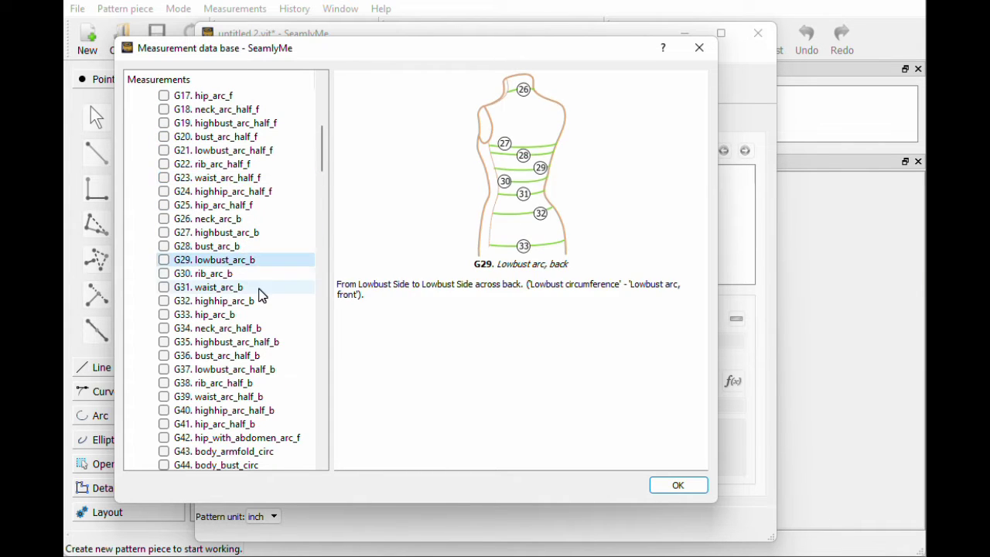
Examine the half-arc diagrams for hip_arc_half_f and highbust_arc_half_b, and collapse the Circumference and Arc category
click(255, 207)
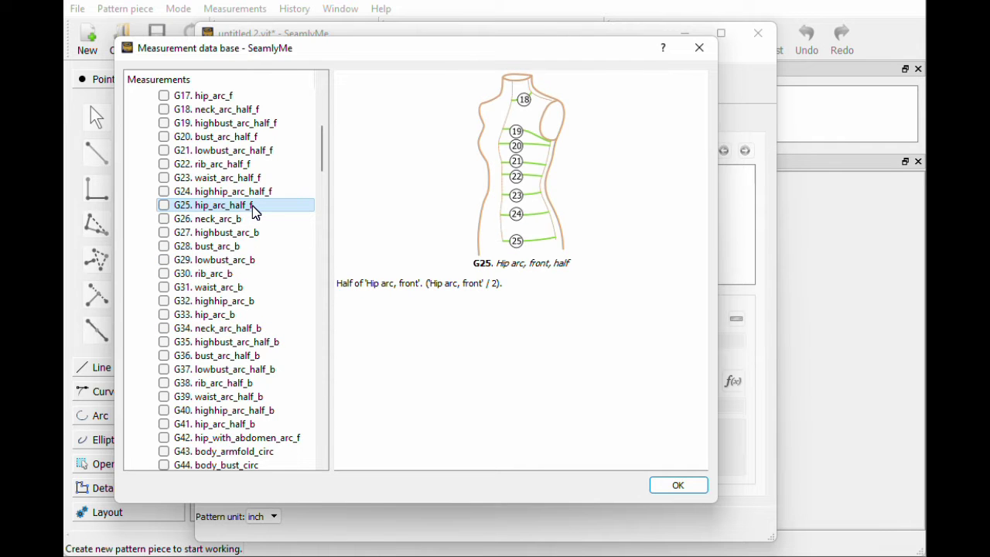
click(266, 345)
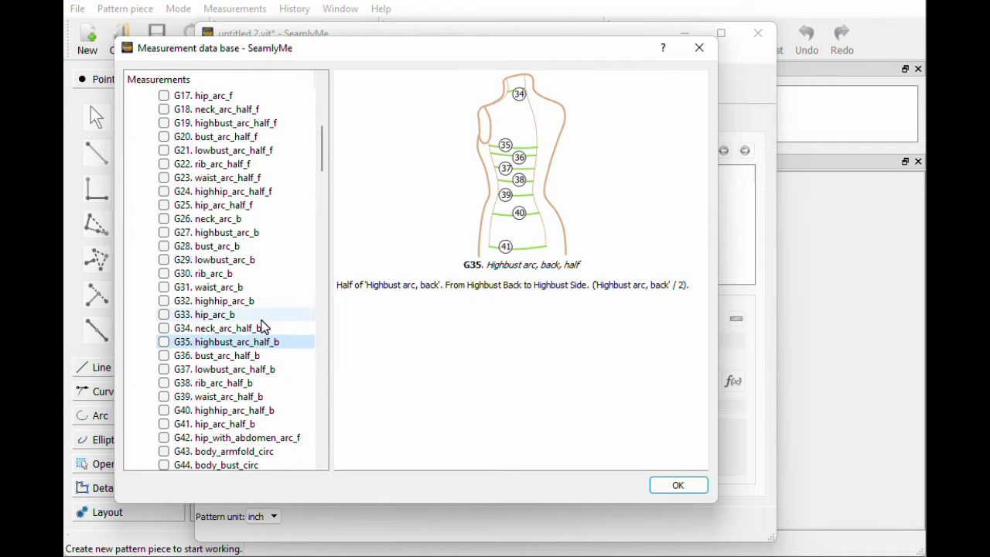
scroll(263, 329, down, 3)
scroll(259, 310, up, 4)
scroll(232, 278, up, 7)
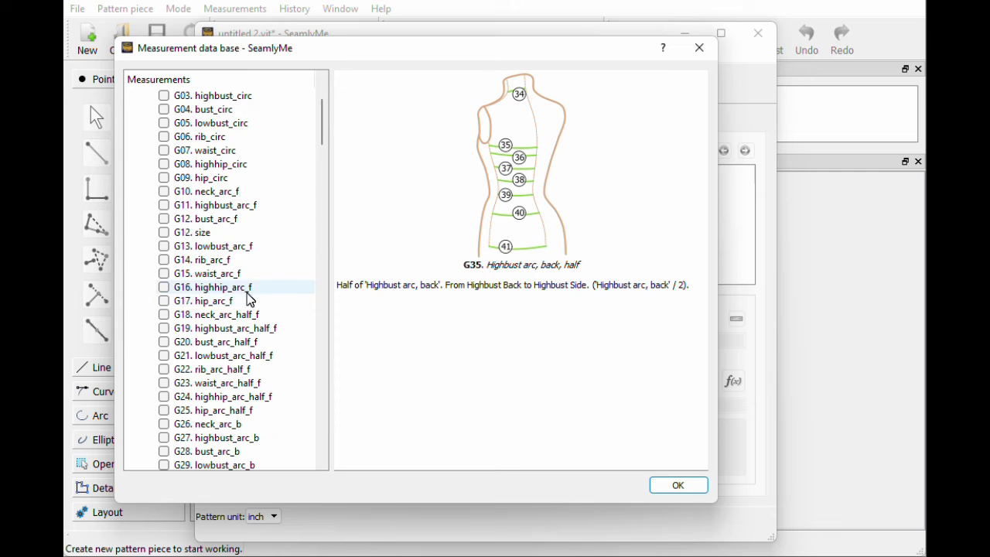
click(132, 177)
click(132, 191)
Examine the front diagrams in the Vertical category, including armpit_to_waist_side, H06 neck side to waist through bustpoint, and neck_side_to_bust_f
scroll(202, 170, down, 1)
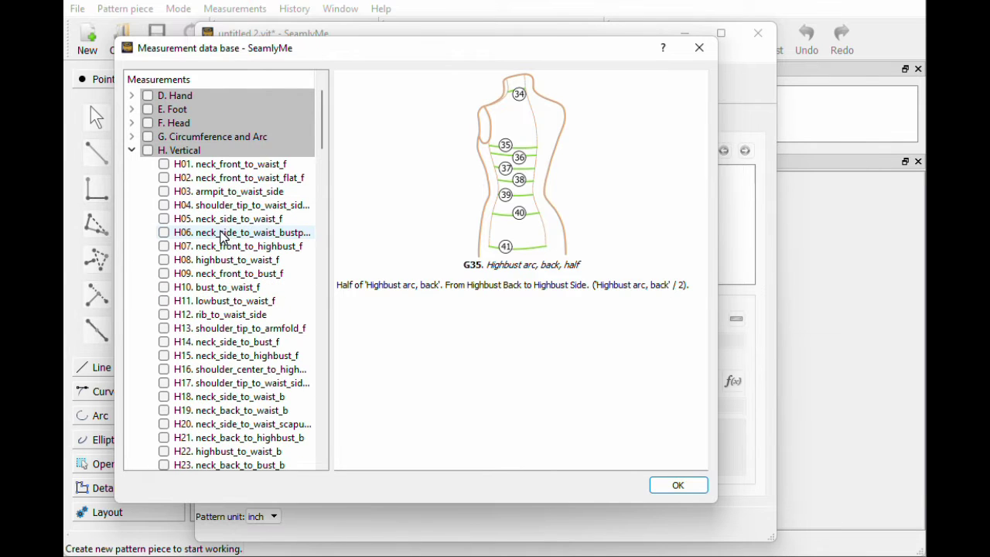
click(246, 193)
click(249, 232)
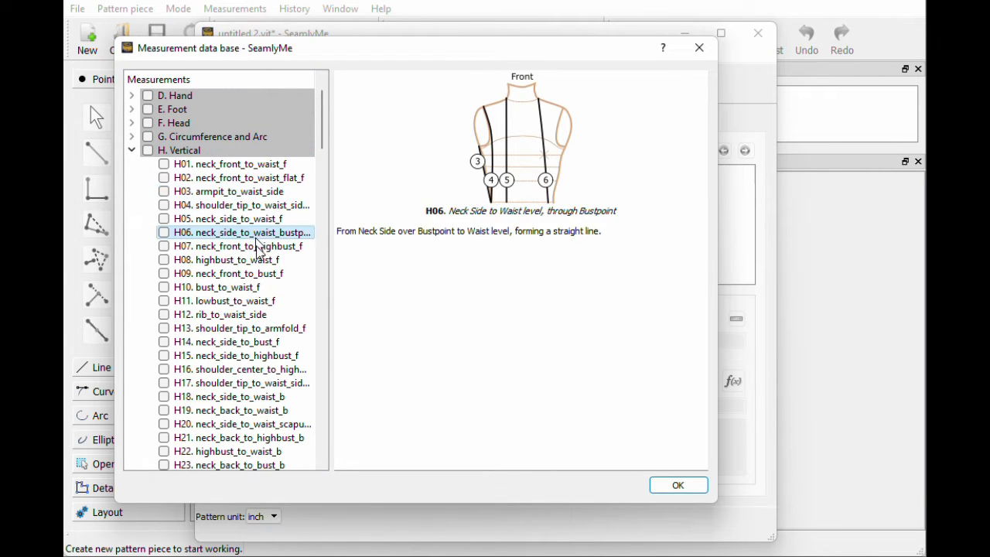
click(255, 342)
scroll(257, 352, down, 3)
click(247, 246)
Examine the back and hip diagrams from H20 through bust_to_waist_b and neck_side_to_highbust_b to waist_to_highhip_f, and collapse the Vertical category
click(251, 301)
click(255, 356)
click(255, 409)
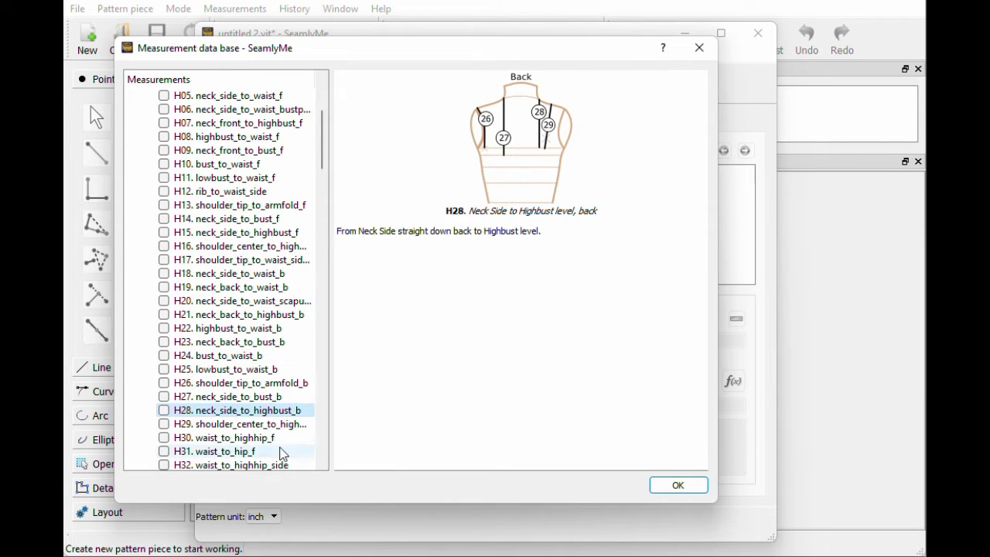
click(252, 438)
scroll(240, 346, up, 4)
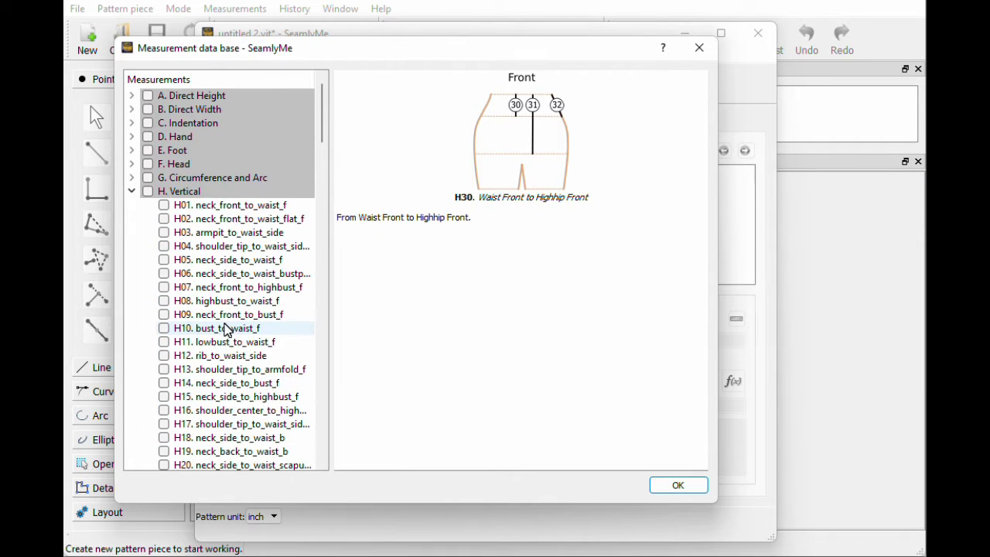
click(132, 192)
Examine the Horizontal diagrams, including shoulder_length, across_chest_f, across_back_b, armfold_to_armfold_b and neck_front_to_shoulder_tip_f, and collapse that category
scroll(186, 232, down, 1)
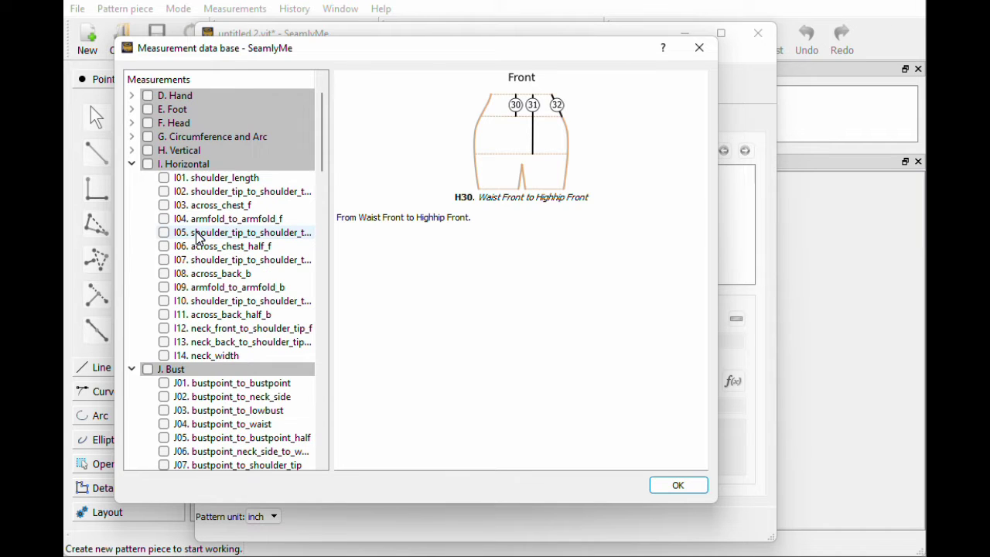
click(243, 191)
click(232, 179)
click(246, 205)
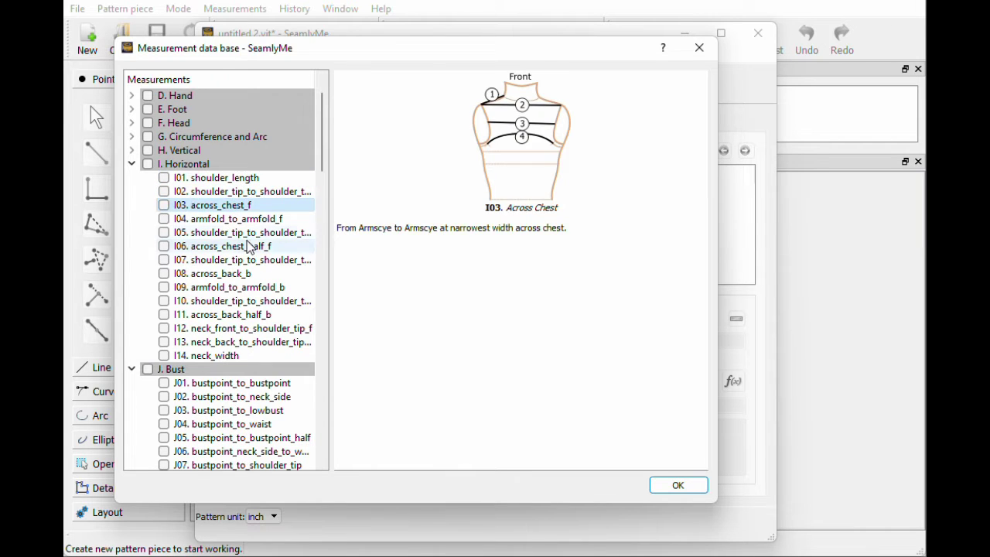
click(249, 273)
click(259, 288)
click(271, 328)
click(275, 342)
click(132, 164)
Examine the Bust category diagrams, including bustpoint_to_neck_side, bustpoint_to_bustpoint, bustpoint_to_waist, bustpoint_to_waist_front and bustpoint_to_lowbust
click(255, 205)
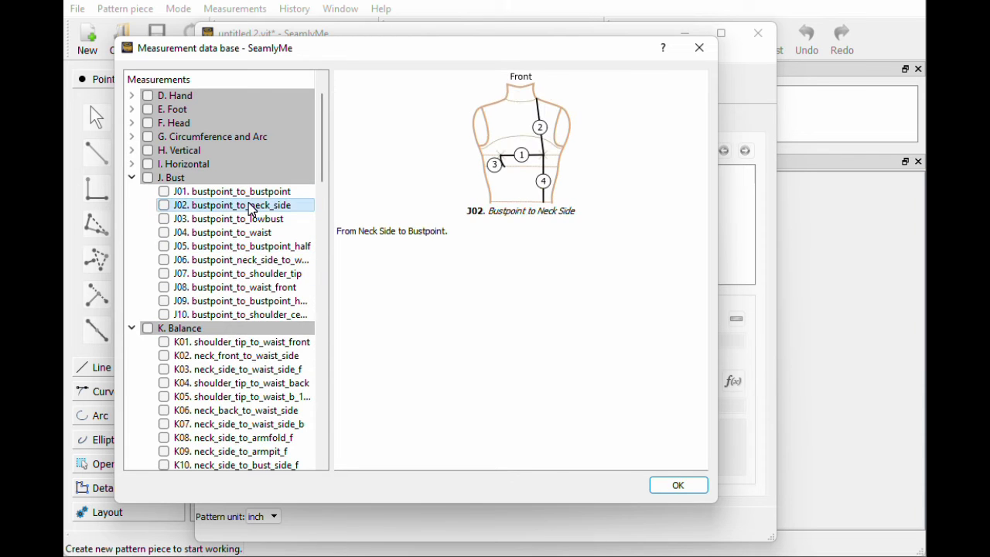
click(249, 194)
click(232, 232)
click(241, 260)
click(237, 287)
click(240, 301)
click(253, 261)
click(236, 219)
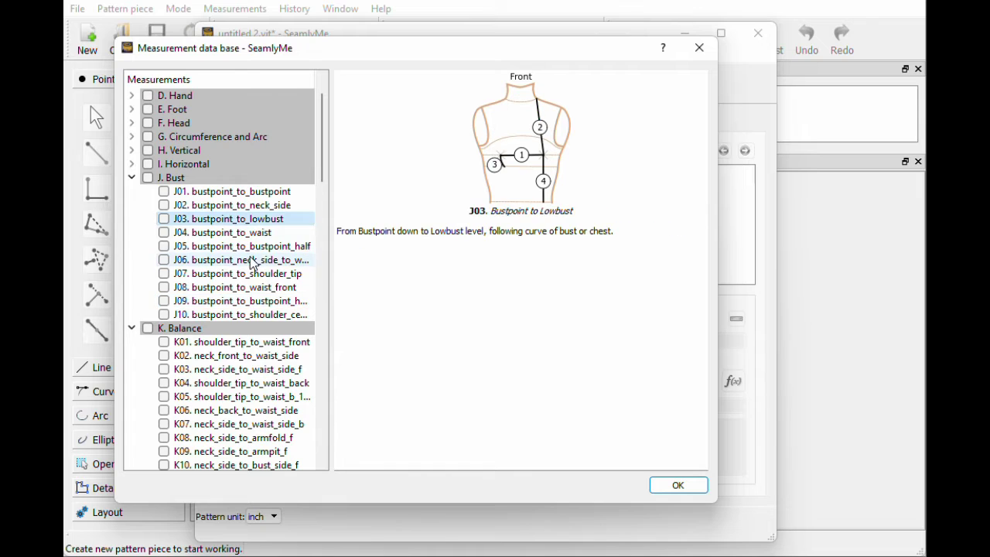
Compare the remaining bustpoint diagrams, including bustpoint_to_shoulder_tip, J10 and bustpoint_to_bustpoint_half, and collapse the Bust category
click(242, 260)
click(236, 219)
click(248, 273)
click(253, 287)
click(259, 301)
click(262, 315)
click(249, 274)
click(244, 246)
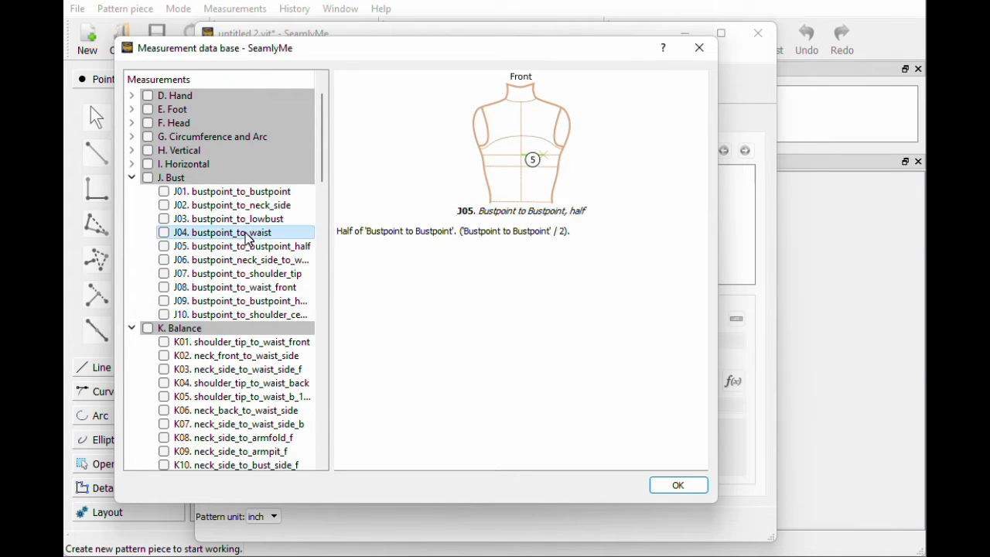
click(241, 219)
click(240, 205)
click(129, 179)
Examine the Balance diagrams, including neck_side_to_waist_side_f, shoulder_tip_to_waist_front, neck_side_to_armfold_f, neck_side_to_bust_side_f and neck_side_to_armfold_b, and collapse that category
click(236, 232)
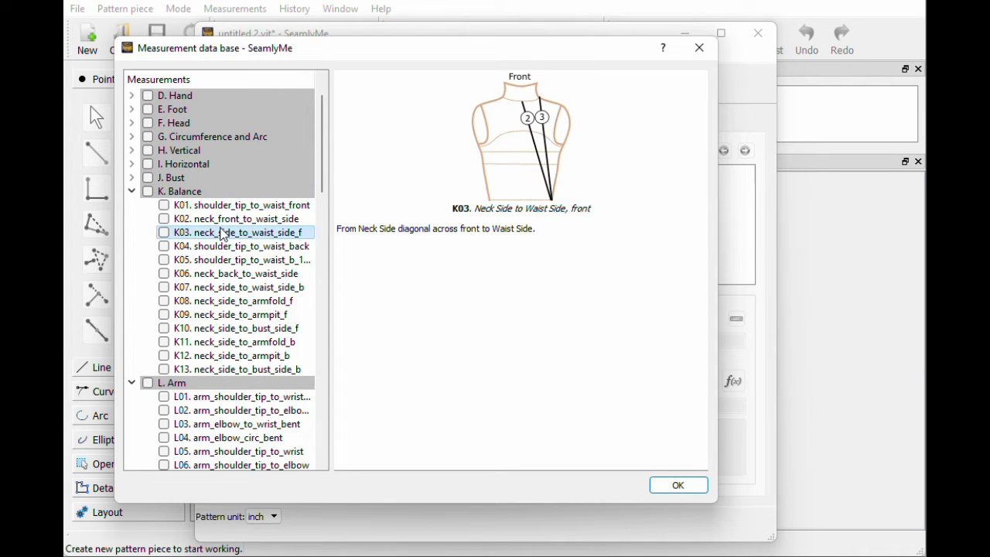
click(235, 205)
click(241, 261)
click(240, 301)
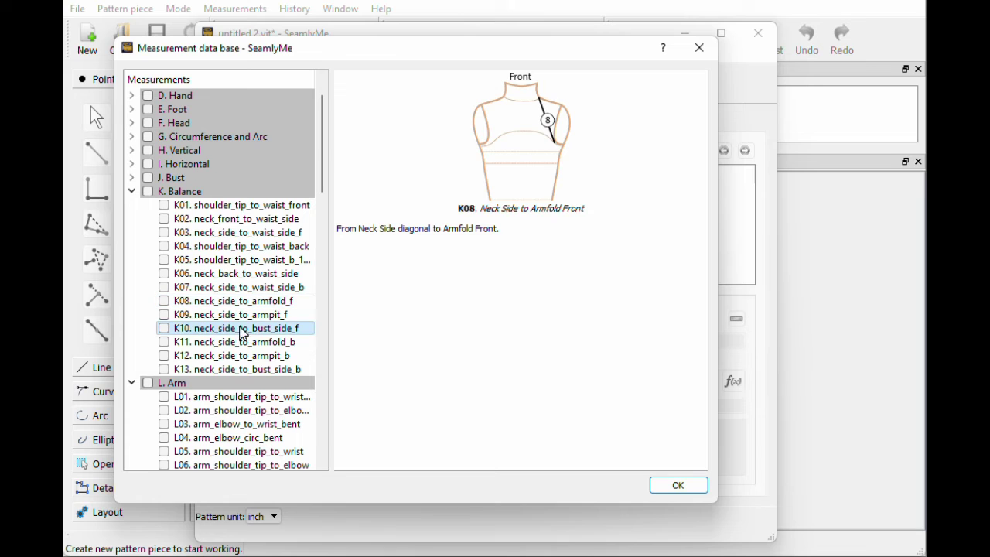
click(237, 328)
click(238, 343)
click(132, 191)
Examine the Arm diagrams, including arm_elbow_to_wrist_bent, arm_shoulder_tip_to_wrist, arm_armpit_to_wrist, arm_neck_side_to_wrist and armscye_circ, and collapse that category
scroll(186, 178, down, 2)
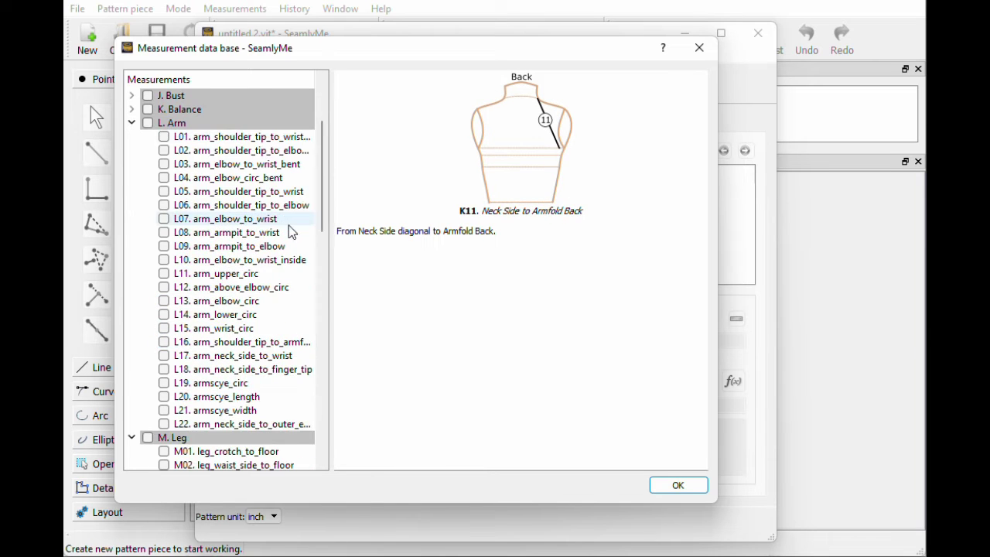
click(240, 163)
click(240, 150)
click(240, 191)
click(239, 232)
click(247, 355)
click(247, 383)
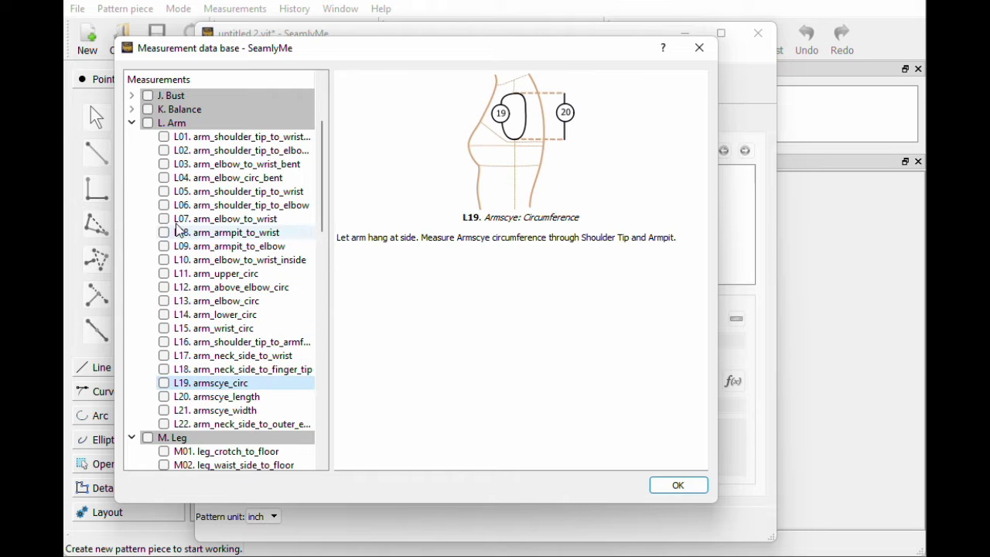
click(132, 123)
Examine the Leg diagrams from leg_crotch_to_floor and leg_thigh_upper_circ through leg_ankle_circ to leg_waist_side_to_knee, and collapse that category
click(247, 178)
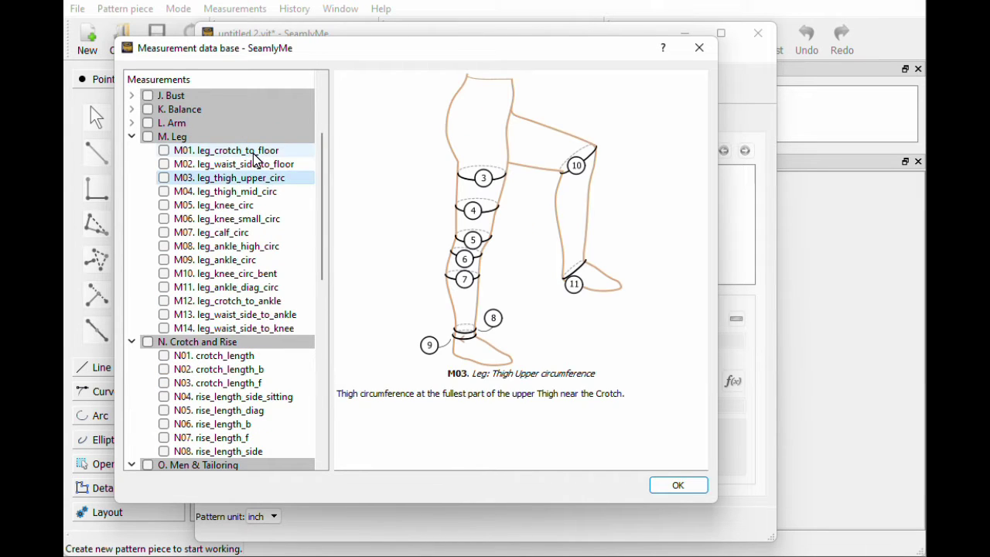
click(256, 153)
click(257, 163)
click(259, 232)
click(260, 259)
click(263, 288)
click(259, 315)
click(259, 328)
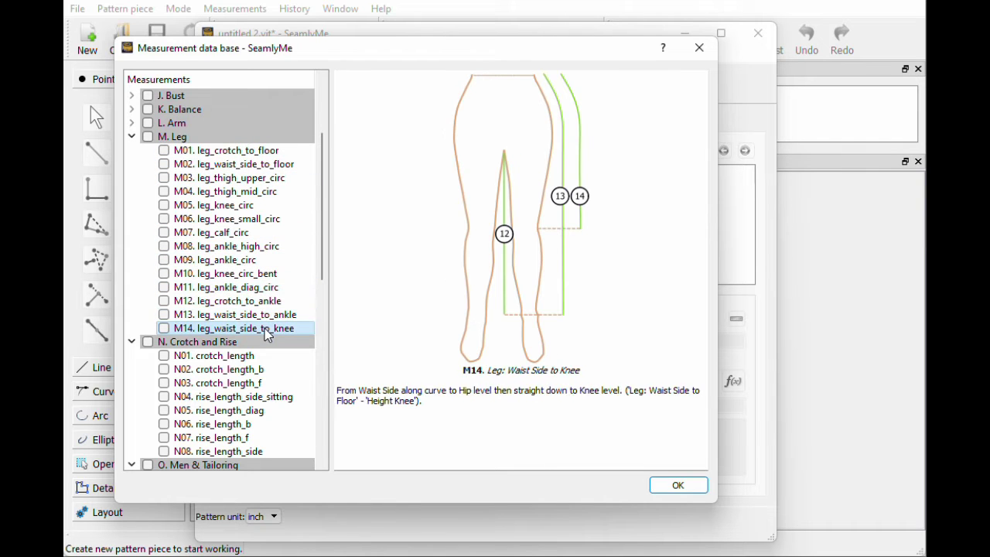
scroll(140, 166, down, 1)
click(132, 105)
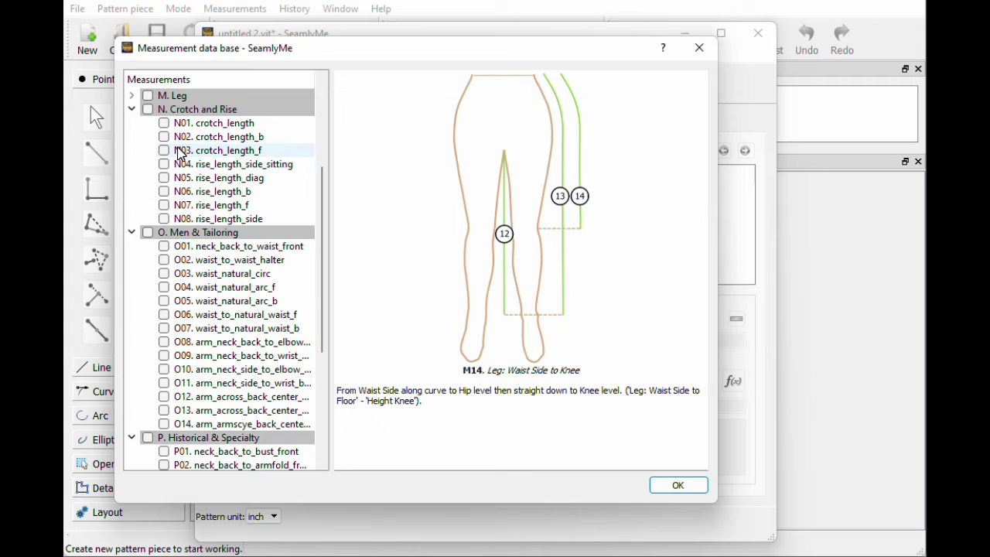
Examine the Crotch and Rise diagrams for crotch_length_b, rise_length_side_sitting and rise_length_b, and collapse that category
click(205, 136)
click(216, 164)
click(207, 191)
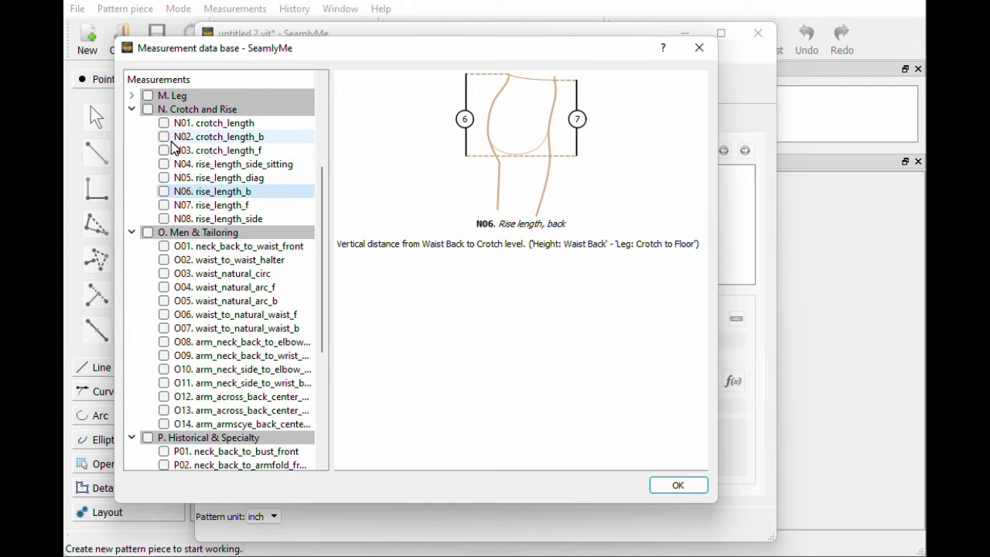
click(131, 109)
Examine the Men & Tailoring diagrams, including waist_to_waist_halter, neck_back_to_waist_front, waist_natural_arc_b, O08 and O11, and collapse that category
click(228, 150)
click(232, 136)
click(232, 191)
click(265, 232)
click(240, 273)
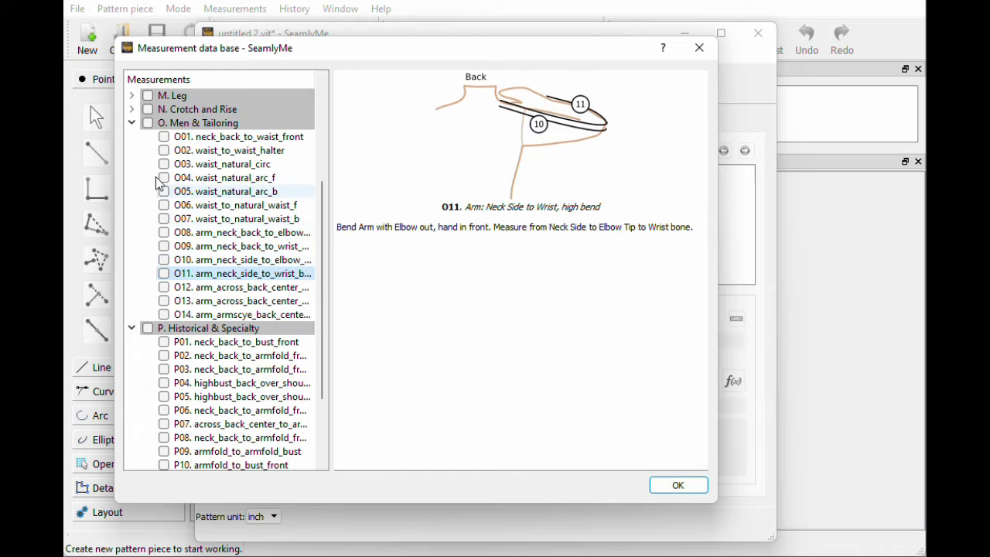
click(132, 124)
Examine the Historical & Specialty diagrams, including P07, P04 and armfold_to_bust_front, and collapse that category
click(255, 275)
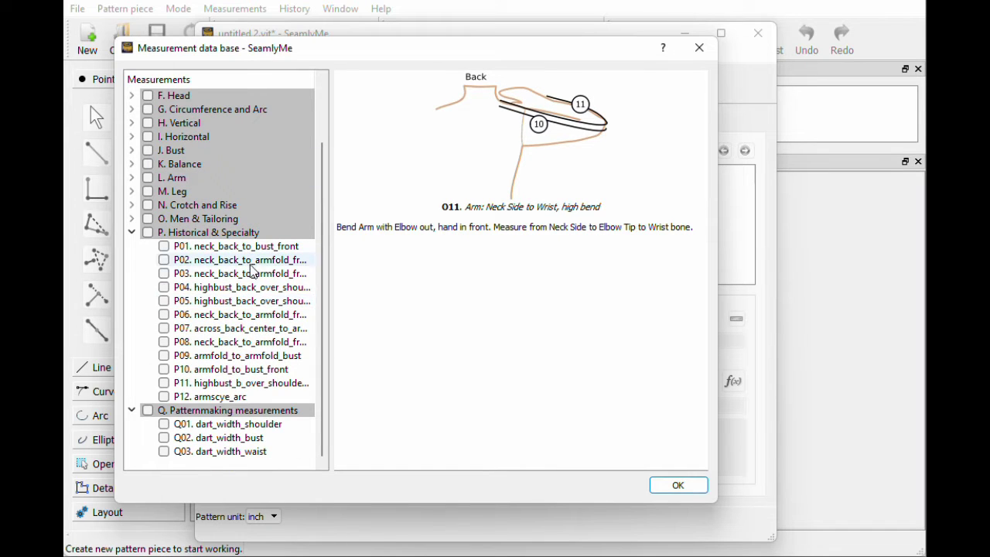
click(292, 327)
click(288, 287)
click(272, 367)
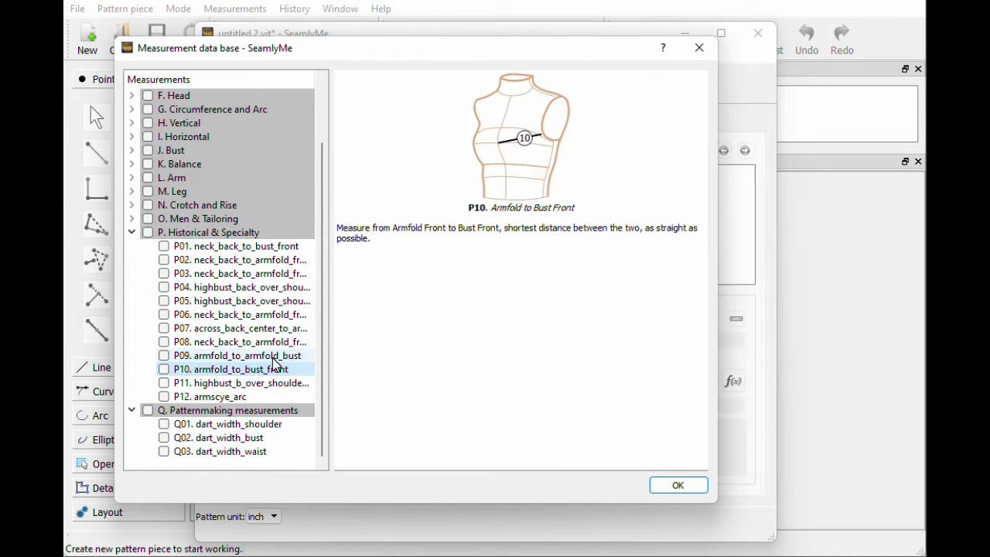
click(131, 232)
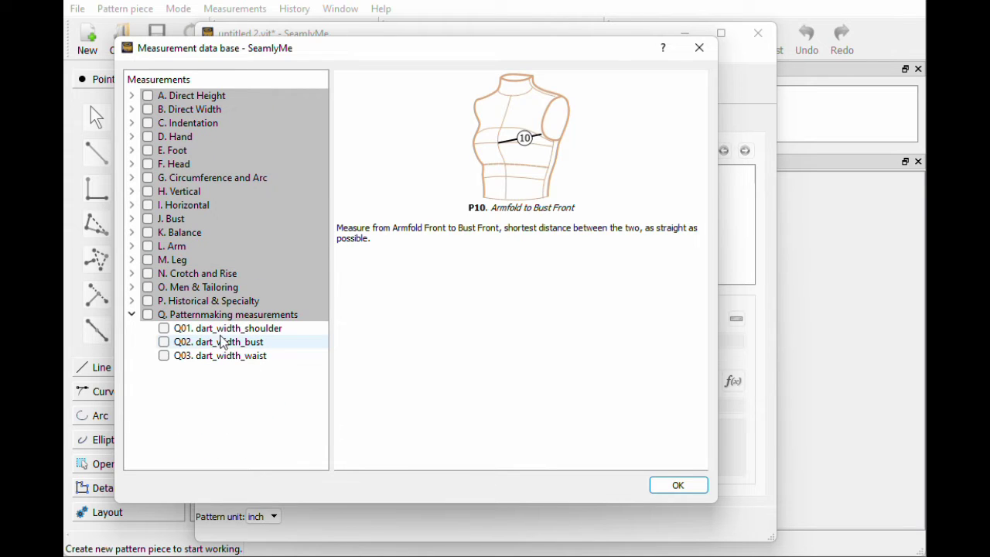
Examine the dart_width_shoulder, dart_width_bust and dart_width_waist diagrams, and collapse the Patternmaking measurements category
click(226, 331)
click(262, 345)
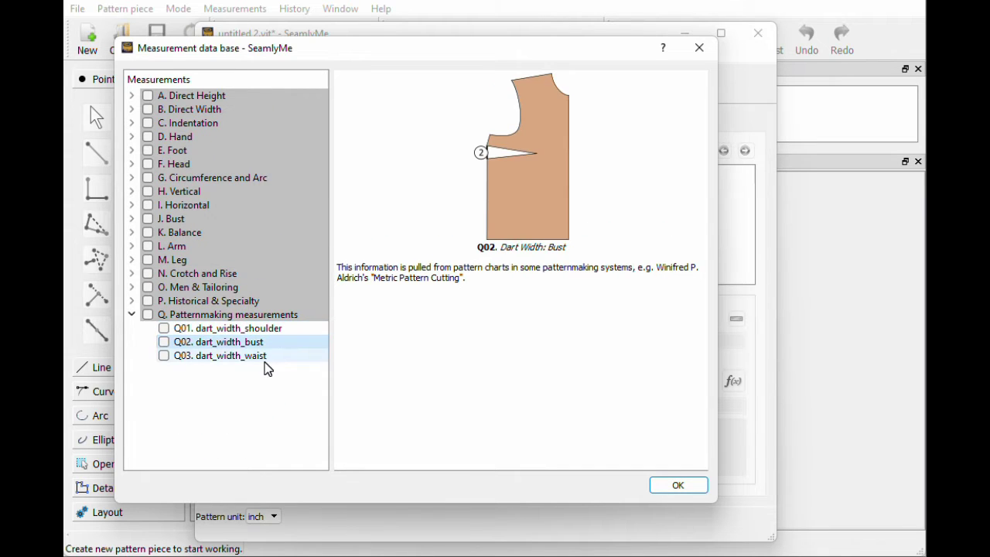
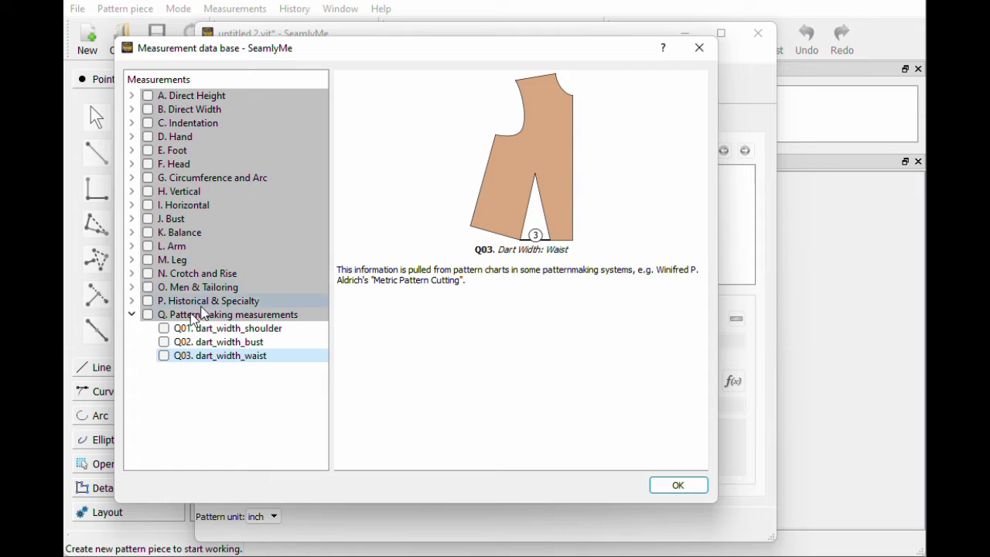
click(132, 315)
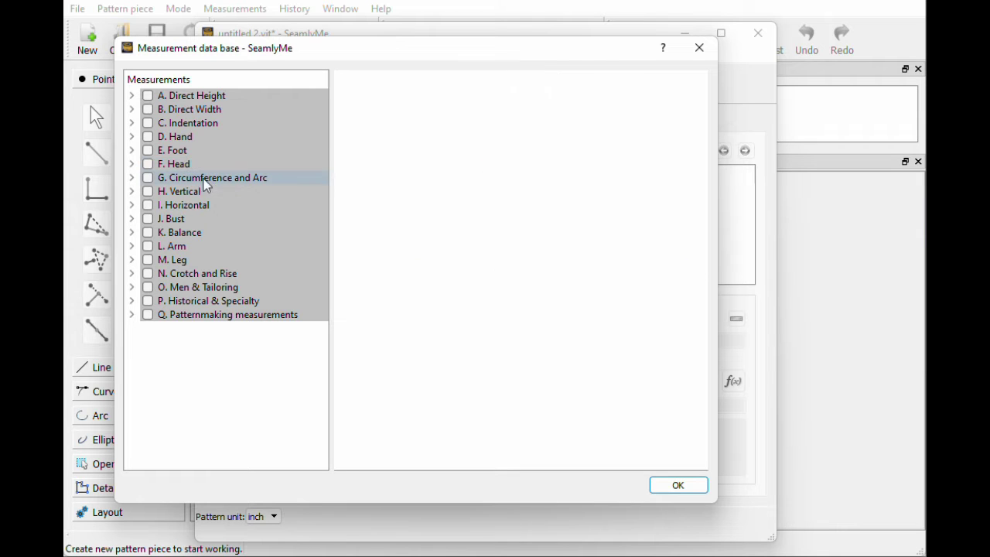
Check waist_circ, highhip_circ and bust_circ in the Circumference and Arc category for the measurement file, and collapse that category
click(132, 178)
scroll(134, 180, down, 1)
scroll(133, 180, down, 1)
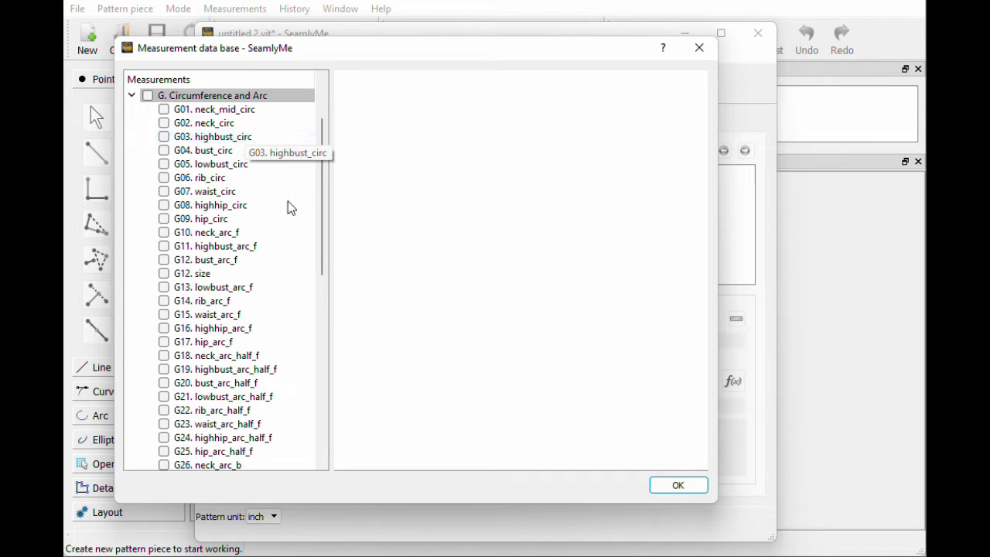
click(267, 232)
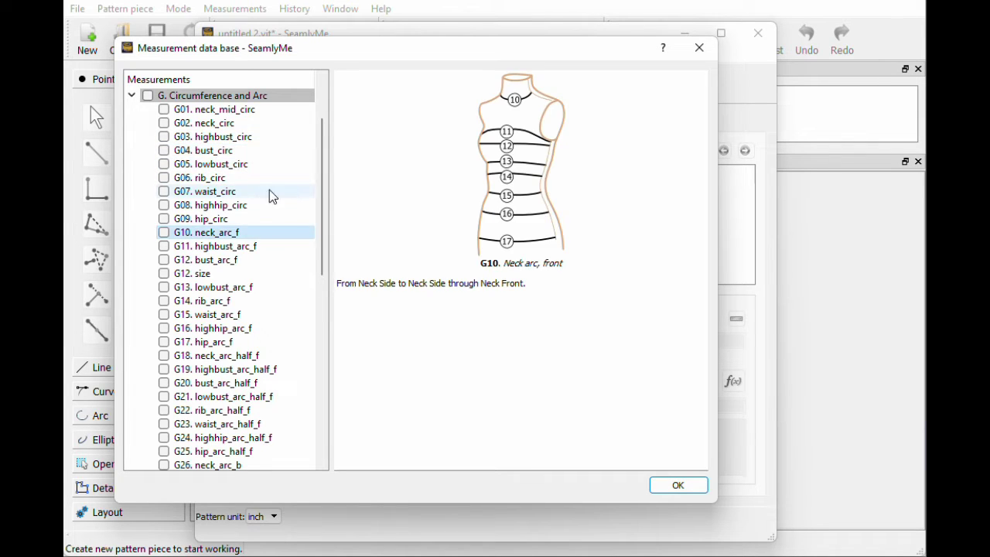
click(264, 193)
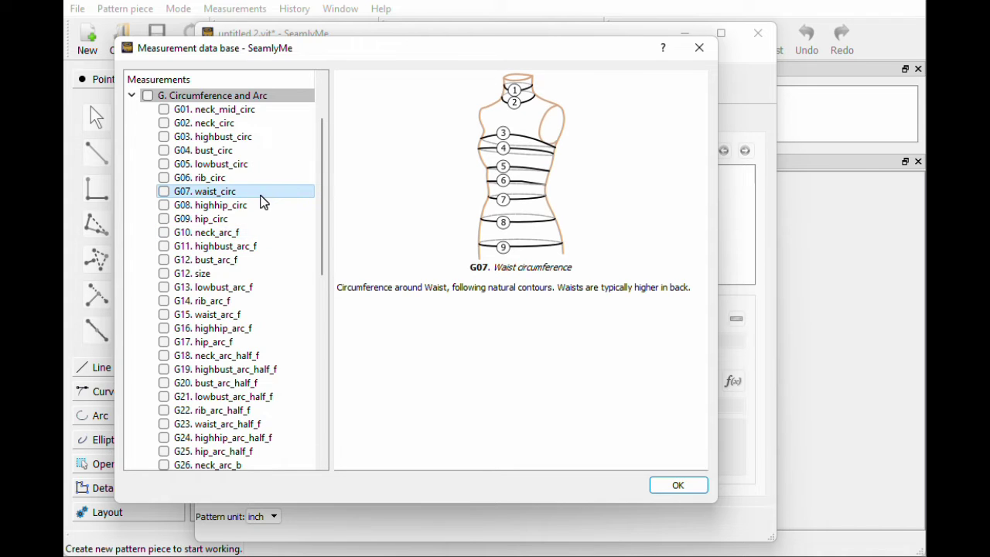
click(164, 192)
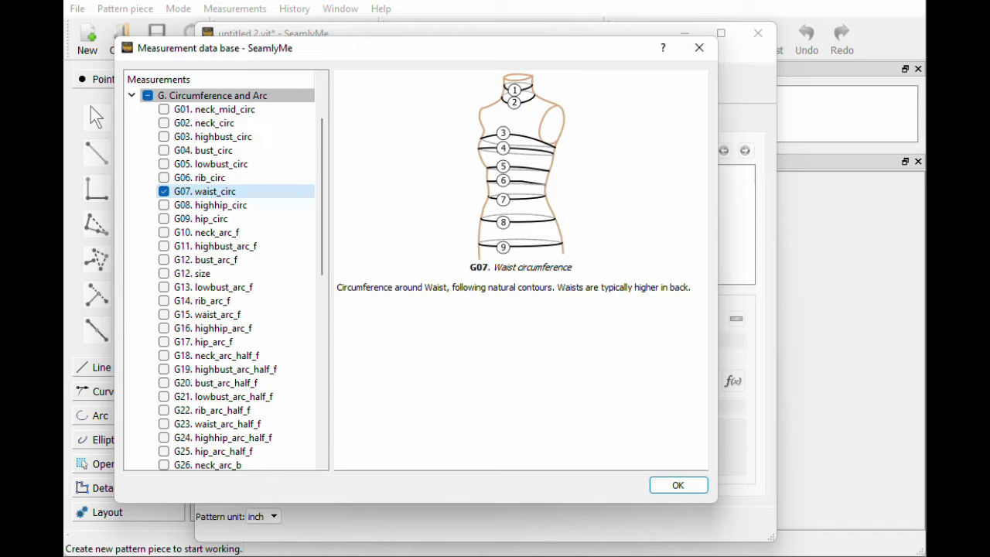
click(165, 206)
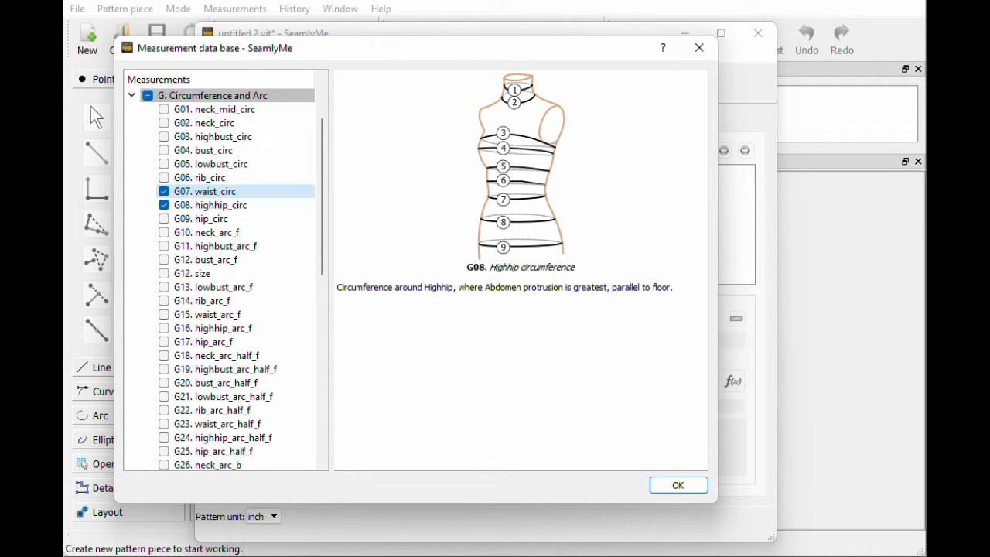
click(165, 151)
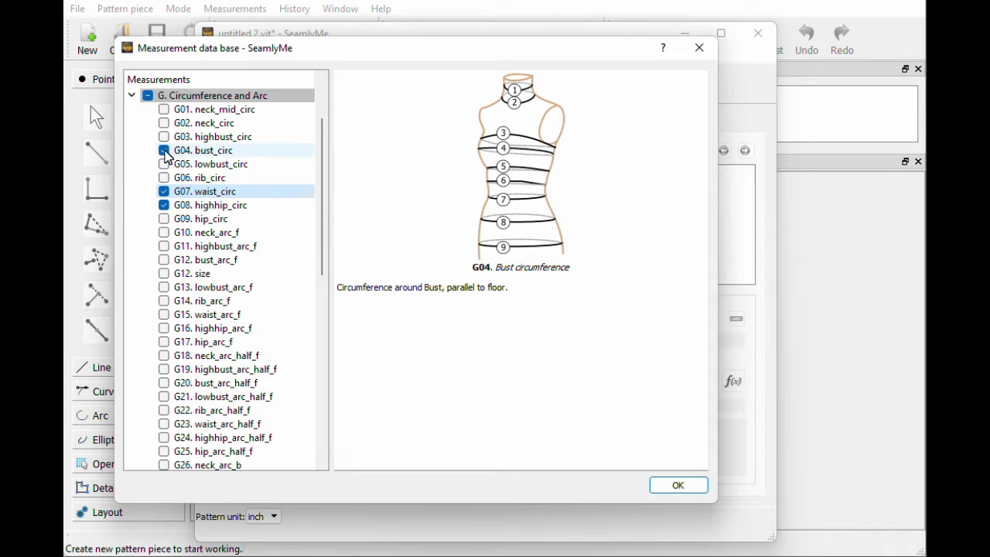
click(131, 96)
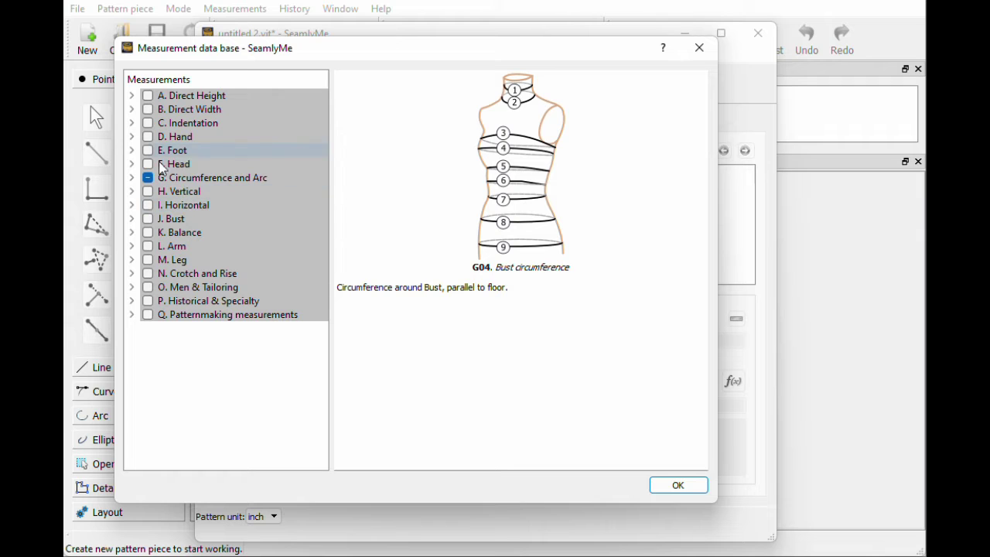
Expand the Vertical category, view the H02, H06 and H08 diagrams, and check bust_to_waist_f for the measurement file
click(132, 192)
scroll(179, 220, down, 1)
click(232, 178)
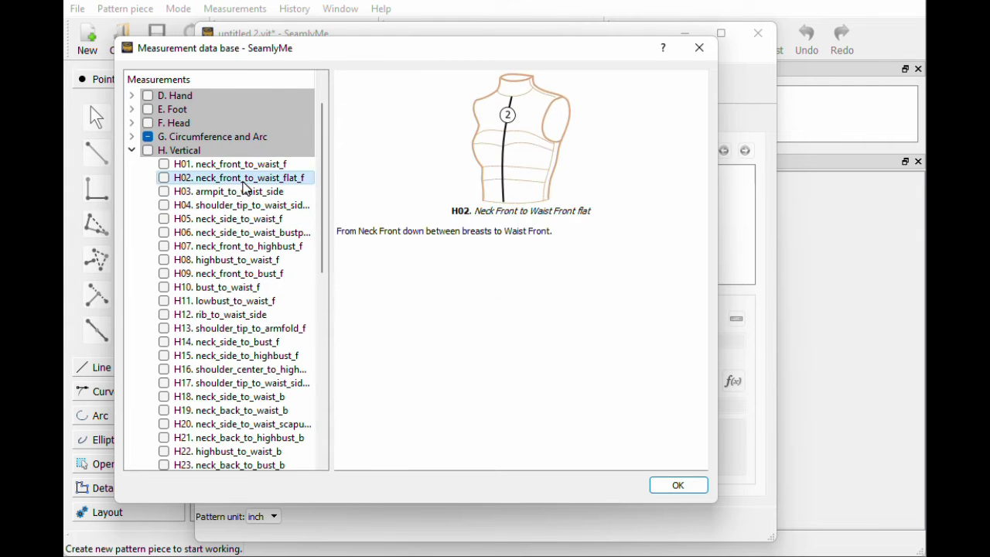
click(264, 232)
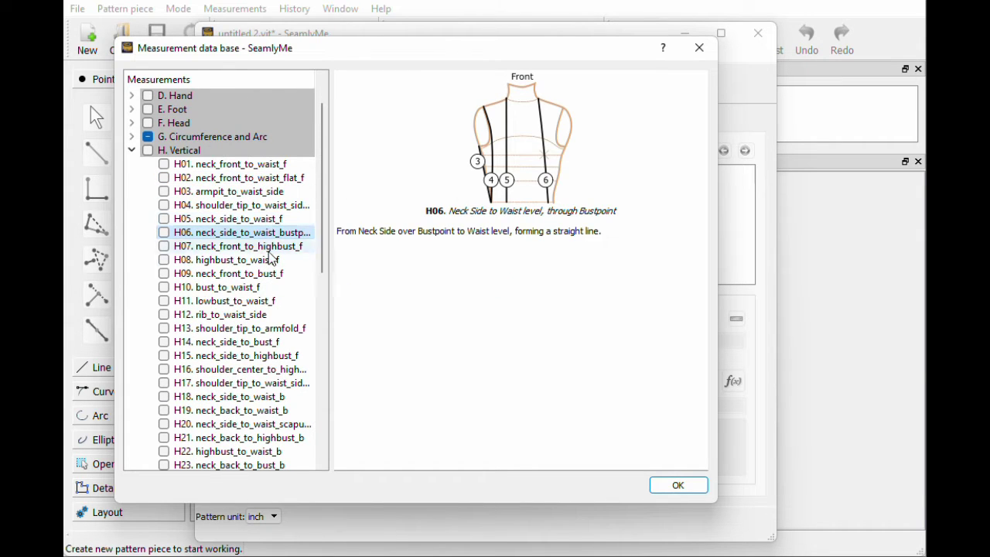
click(273, 259)
scroll(272, 255, down, 1)
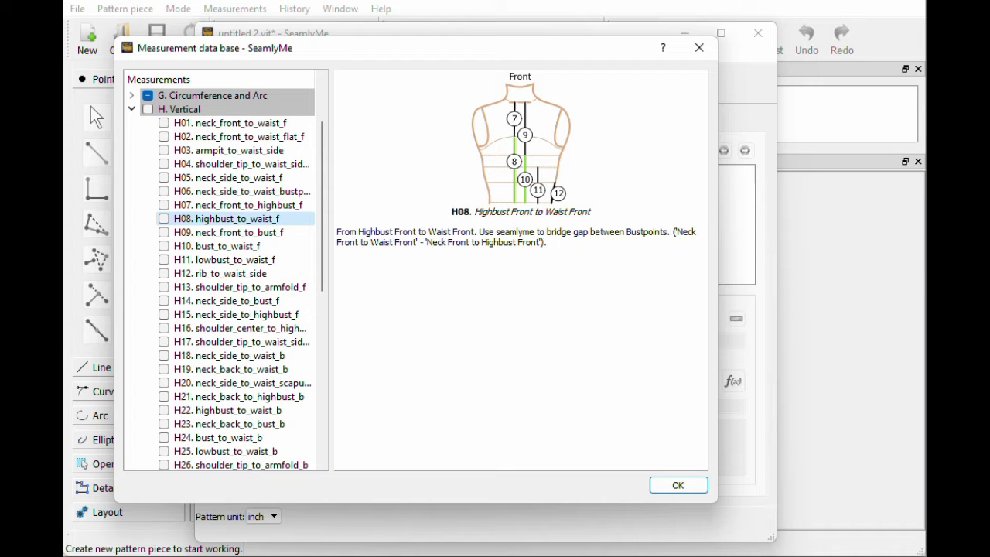
click(179, 247)
click(164, 247)
Review the back and hip diagrams in the Vertical category, check waist_to_highhip_f, and add the checked measurements to the file
click(255, 384)
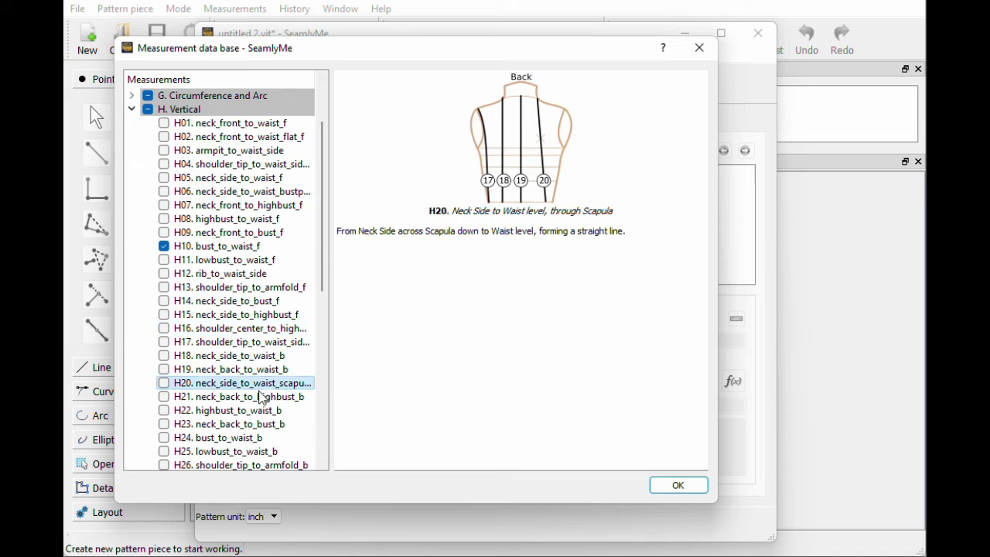
scroll(263, 399, down, 2)
click(255, 369)
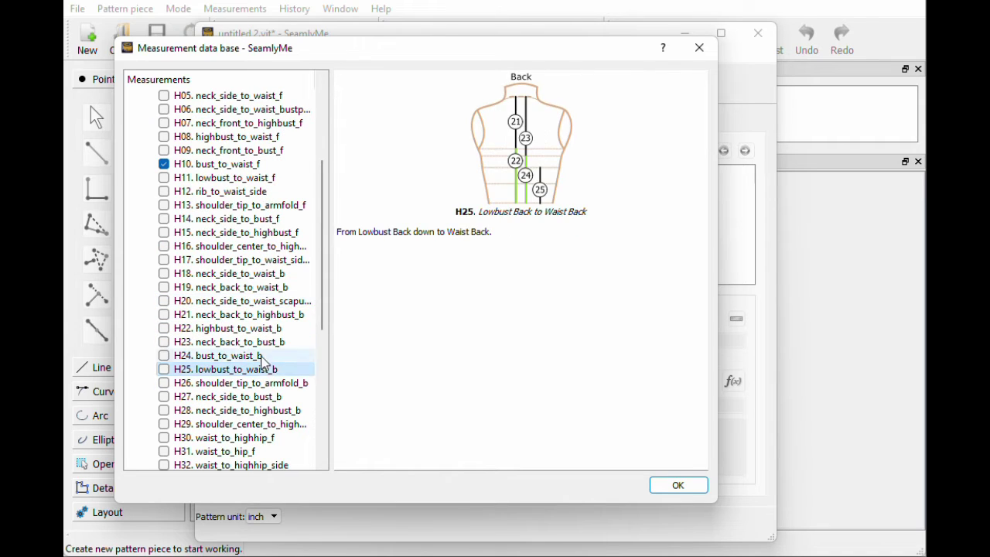
click(267, 411)
scroll(264, 410, down, 2)
click(263, 410)
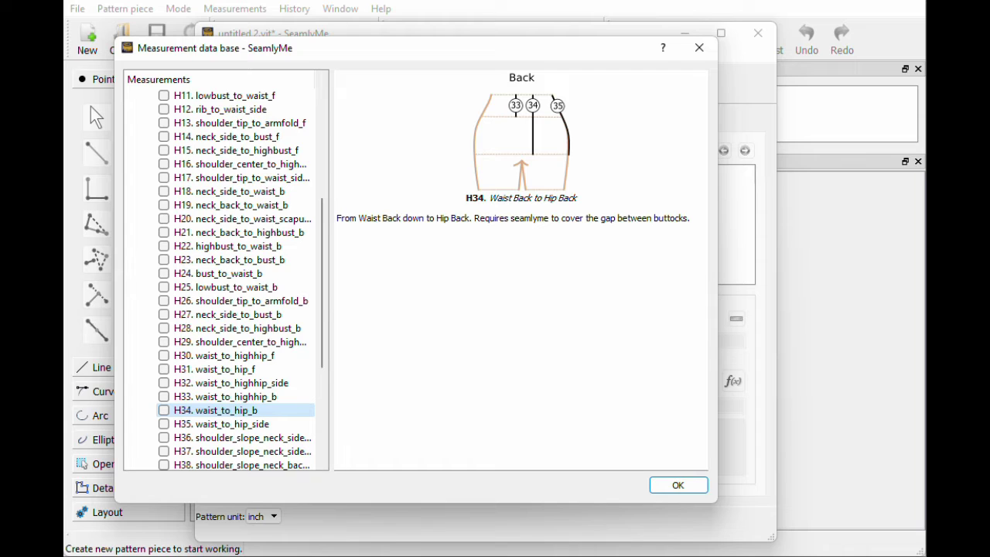
click(245, 399)
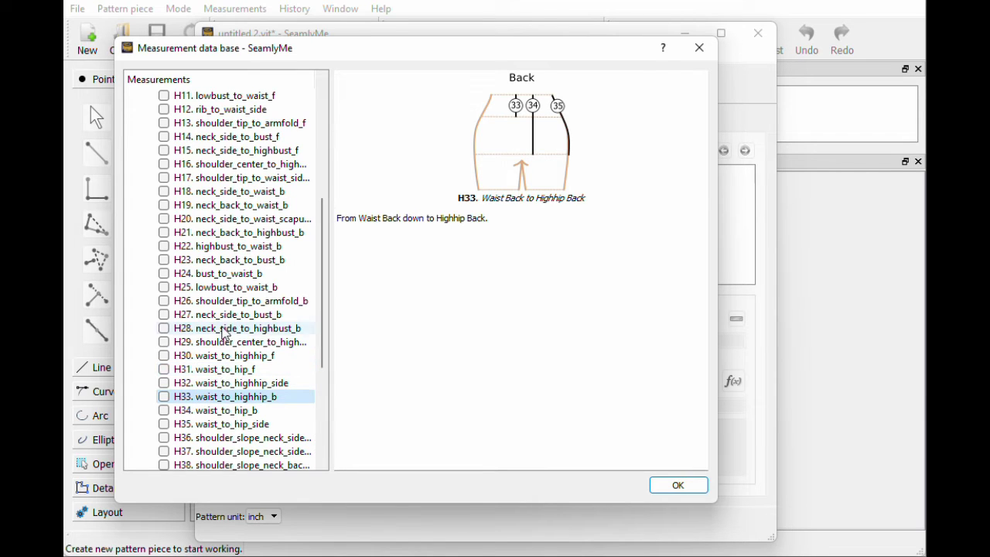
scroll(240, 263, up, 2)
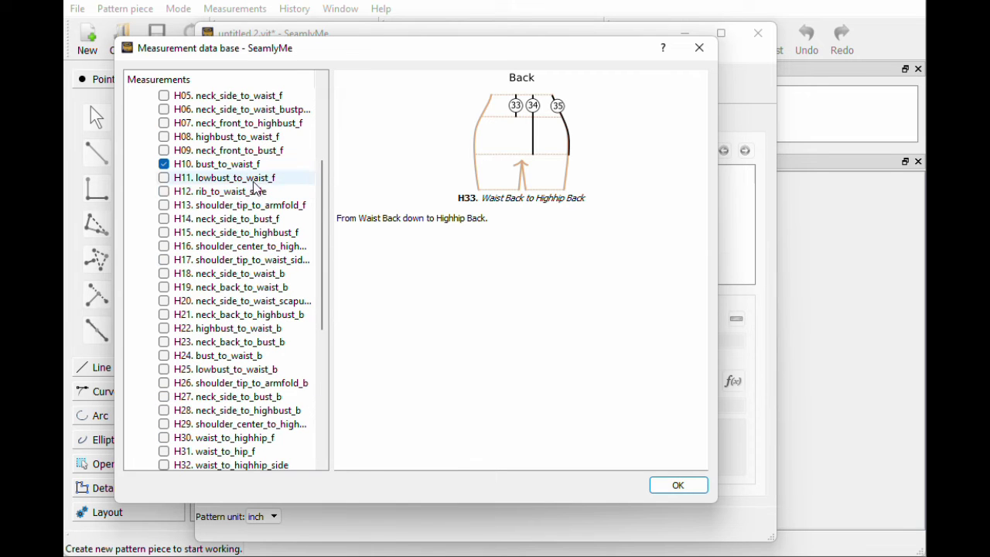
scroll(247, 199, down, 2)
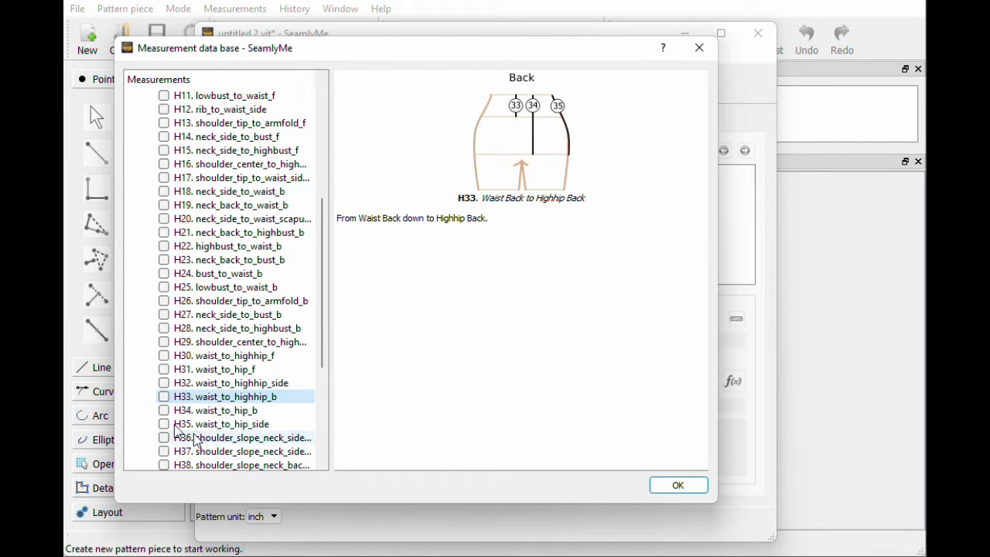
click(164, 355)
click(690, 485)
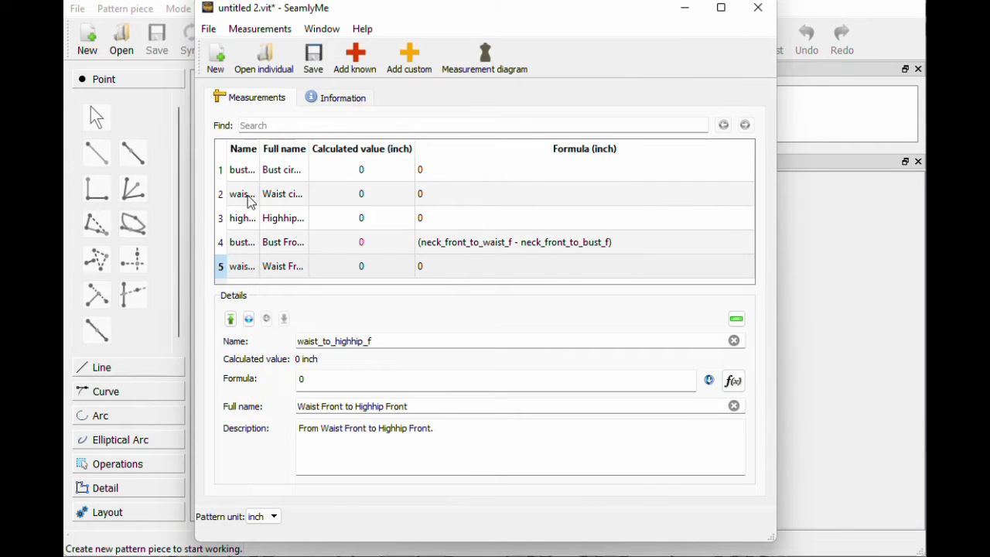
Widen the Name column of the measurements table to fit the full names and narrow the Full name column
drag(260, 148, 331, 152)
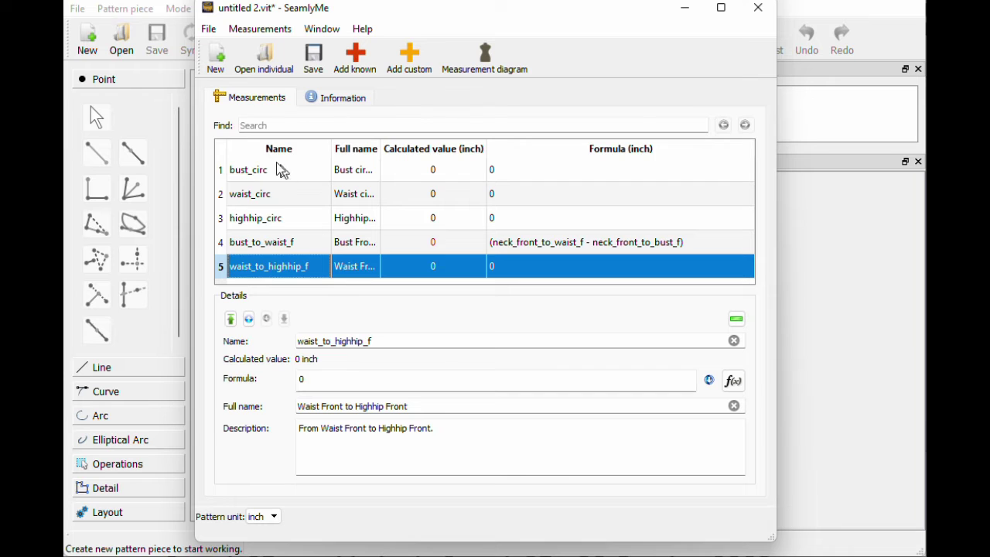
drag(382, 148, 361, 168)
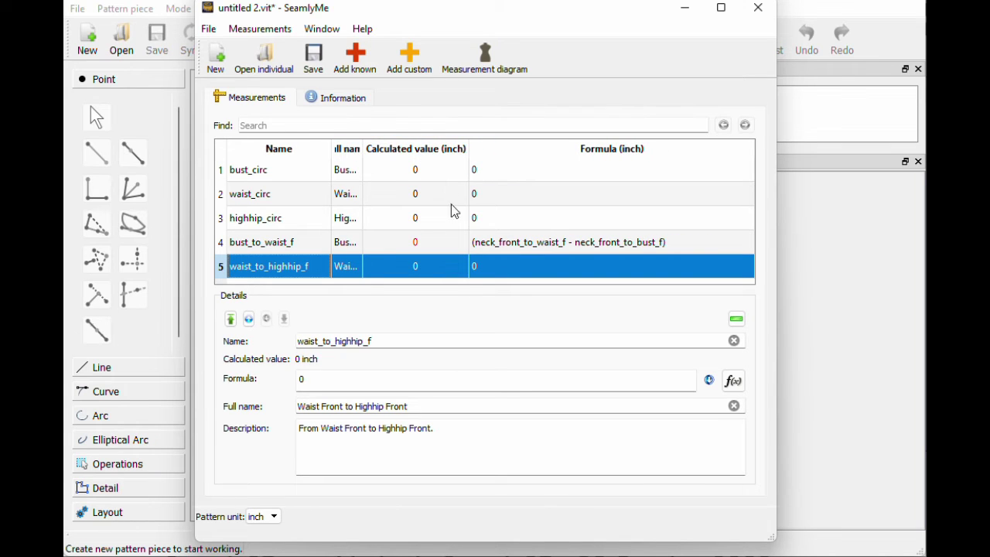
Set the formula of waist_to_highhip_f to 34 inches
click(394, 379)
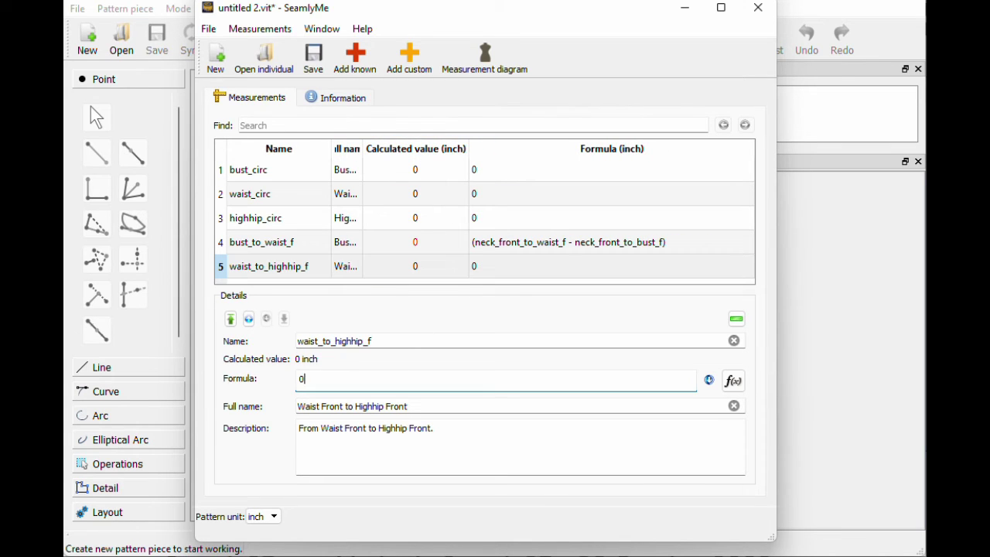
text(34)
Set the formula of waist_circ to 28 inches and that of highhip_circ to 36 inches
click(283, 199)
double_click(302, 379)
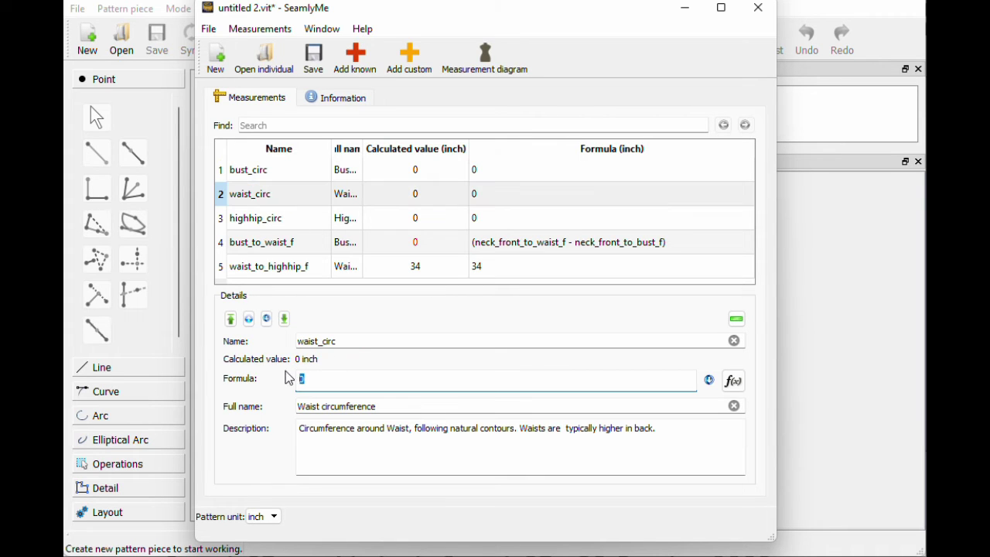
text(28)
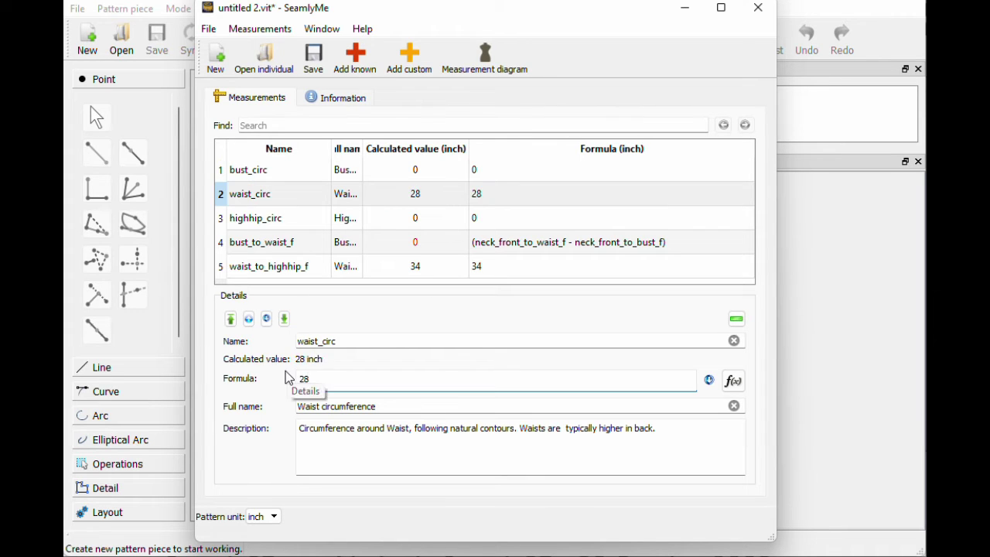
click(296, 220)
double_click(302, 380)
text(36)
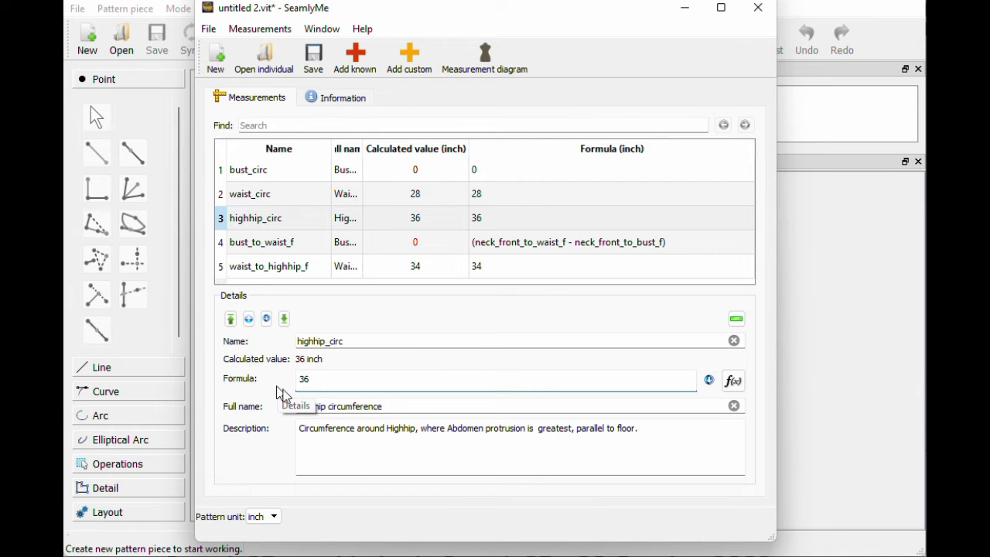
Replace the bust_to_waist_f formula with 8 inches and set waist_to_highhip_f to 8 inches as well
click(290, 246)
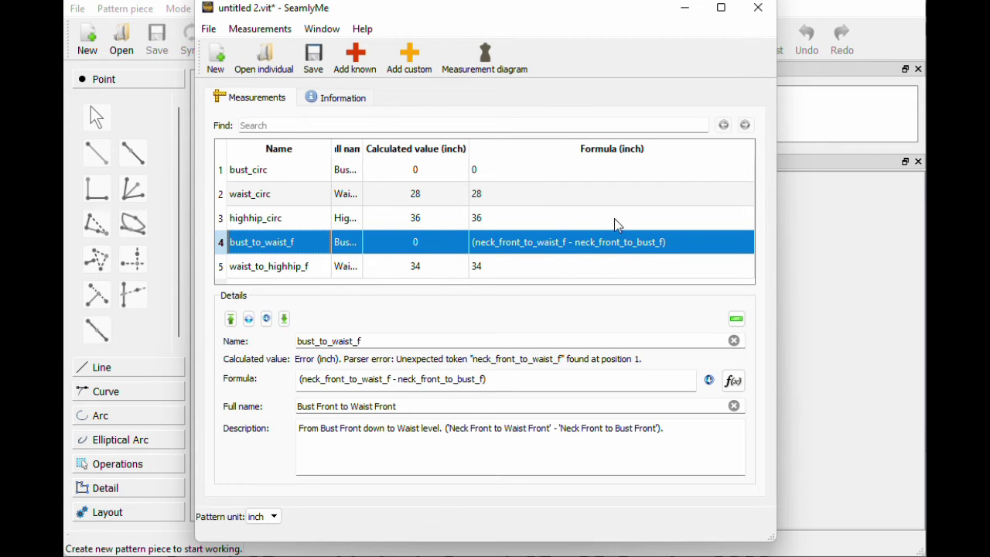
drag(489, 379, 298, 379)
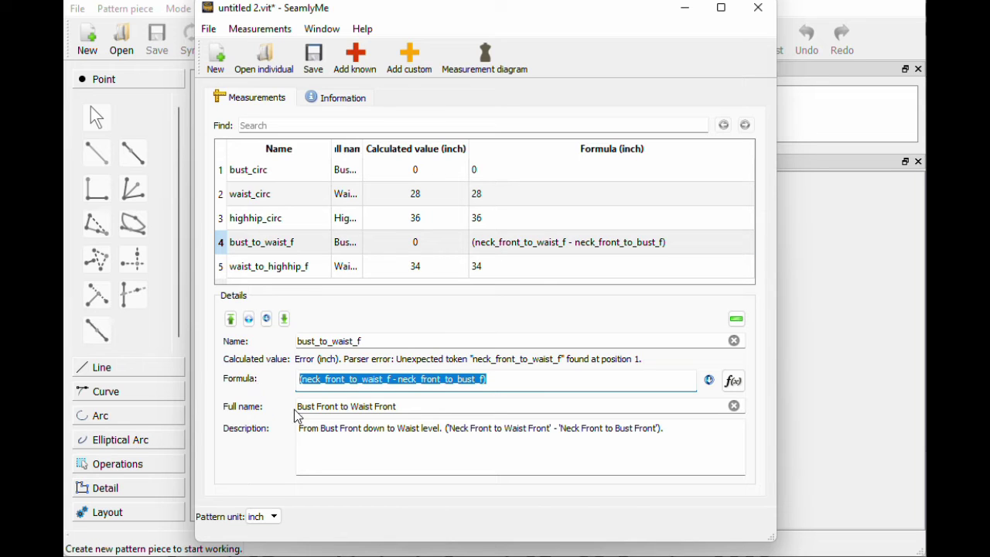
text(8)
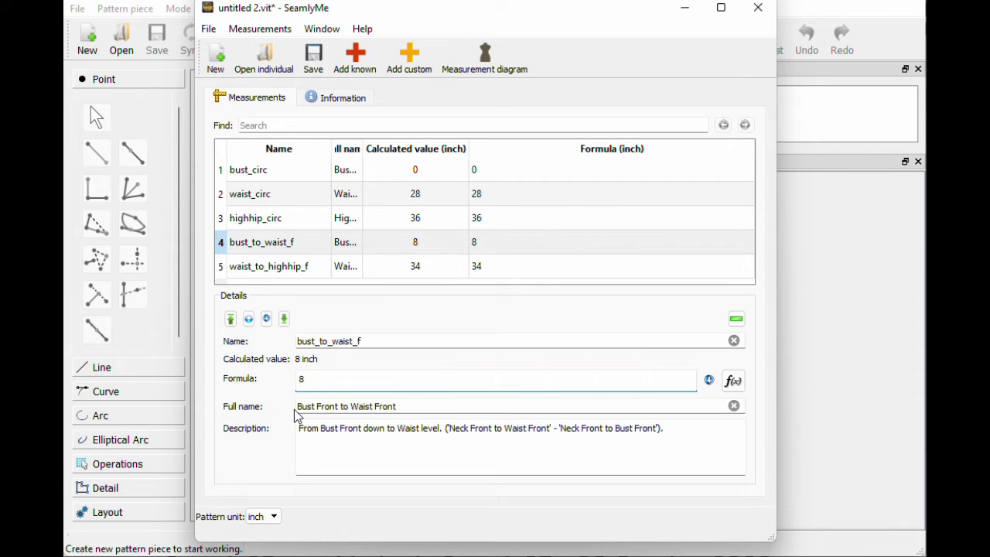
click(307, 267)
click(337, 376)
key(BackSpace)
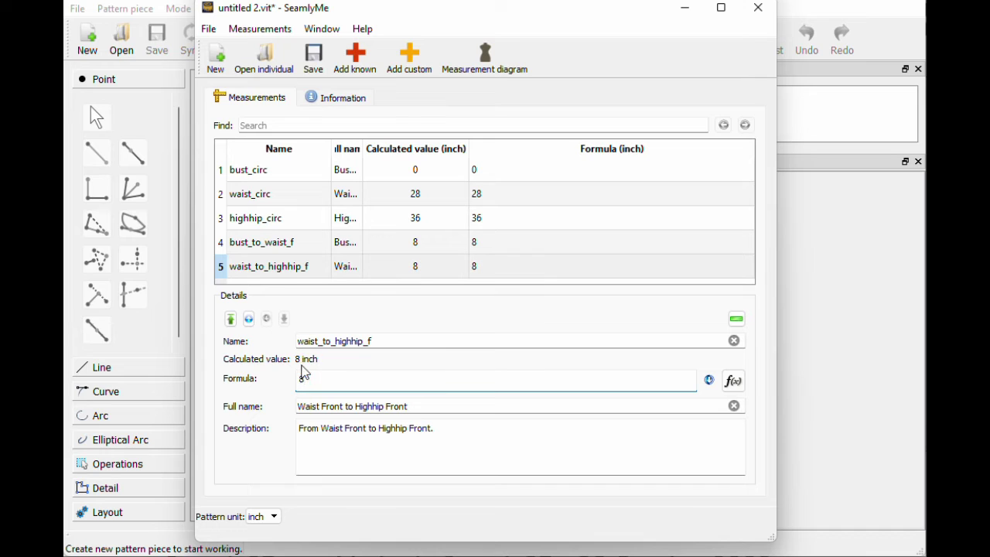
text(8)
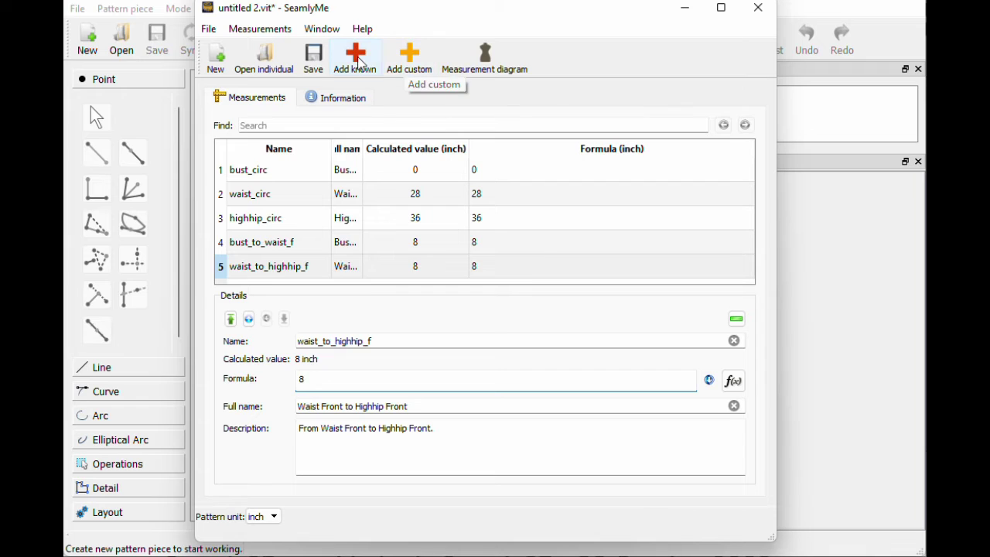
Add a custom measurement to the file and name it Waist_to_highhip
click(414, 62)
key(shift+Tab)
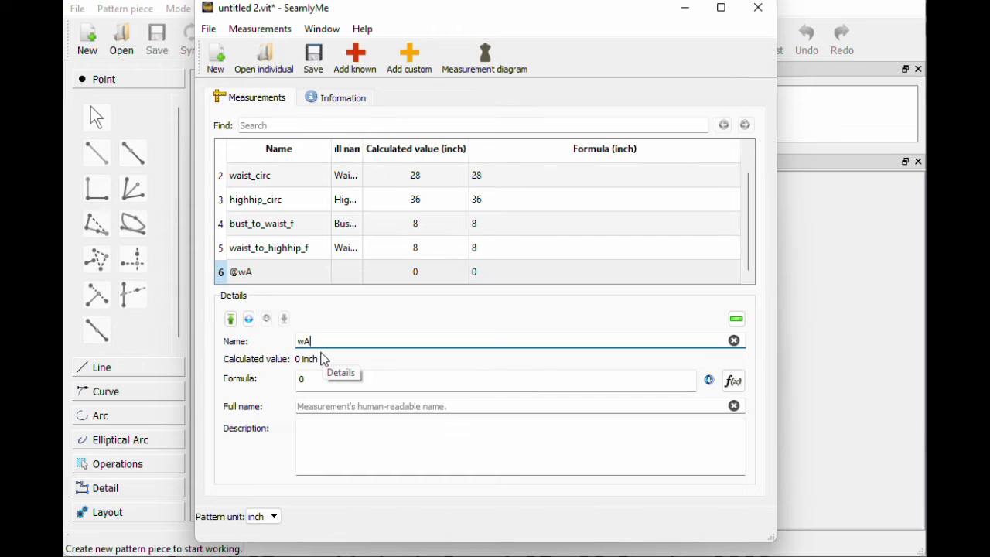
key(BackSpace)
key(BackSpace)
key(BackSpace)
text(Waist_to)
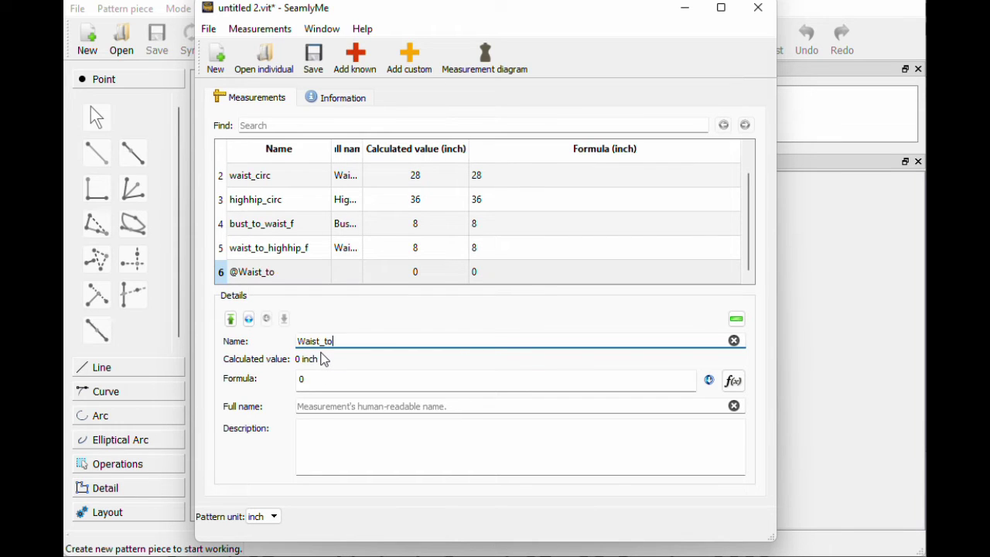
text(_highhip)
Set the custom measurement's formula to 8 inches and its full name to "Waist to highhip"
click(303, 378)
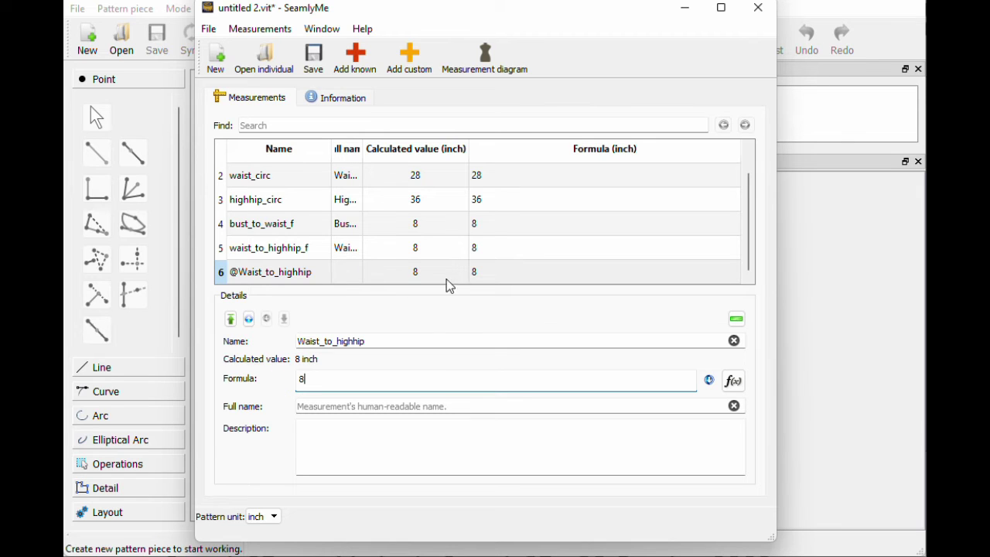
drag(369, 341, 326, 341)
click(326, 341)
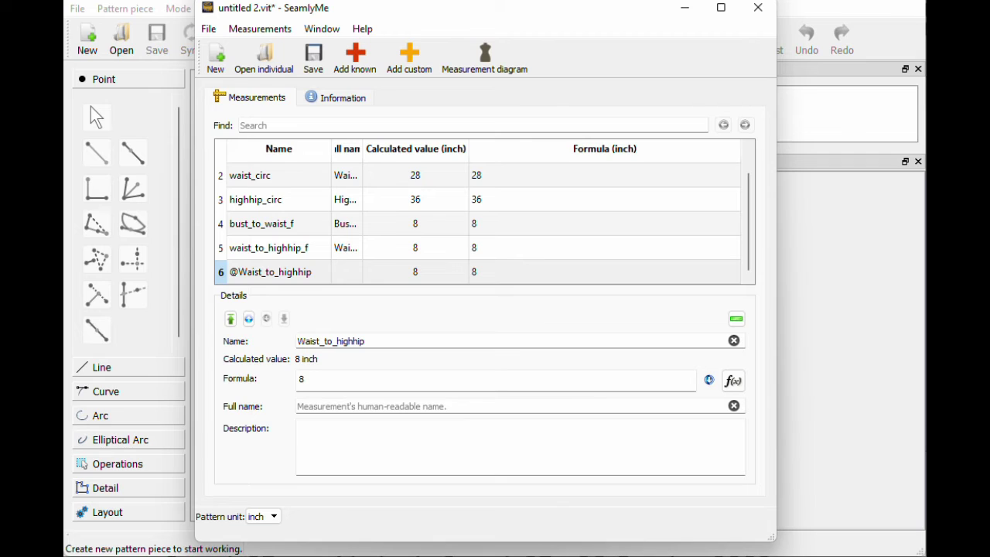
text(Waist to highhip)
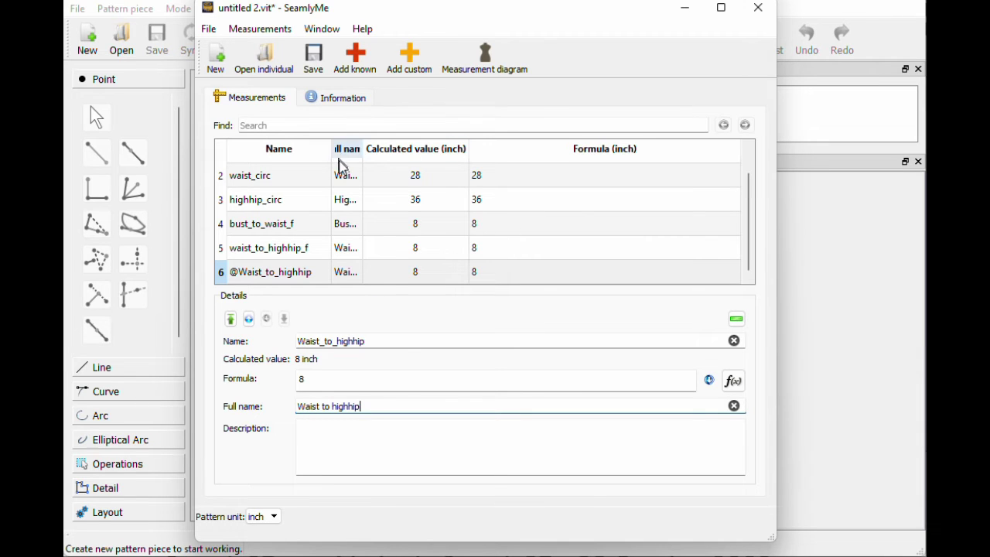
Save the individual measurement file as "example measurements" and close SeamlyMe to return to Seamly2D
click(314, 59)
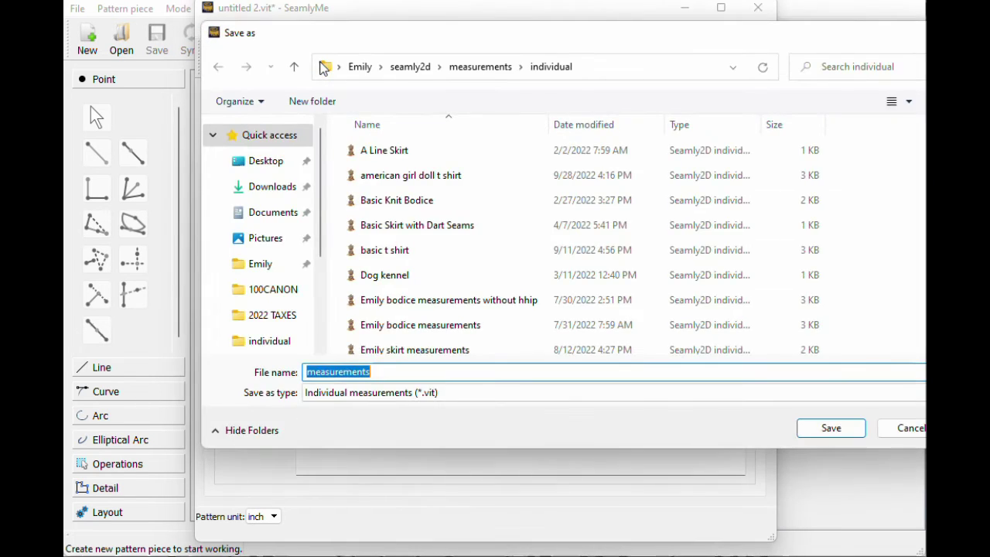
text(example meas)
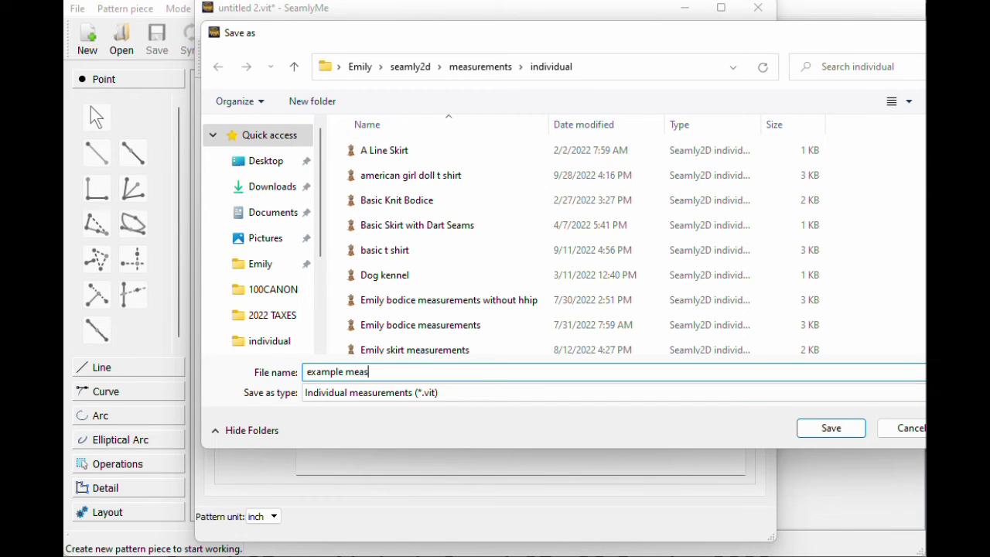
click(812, 427)
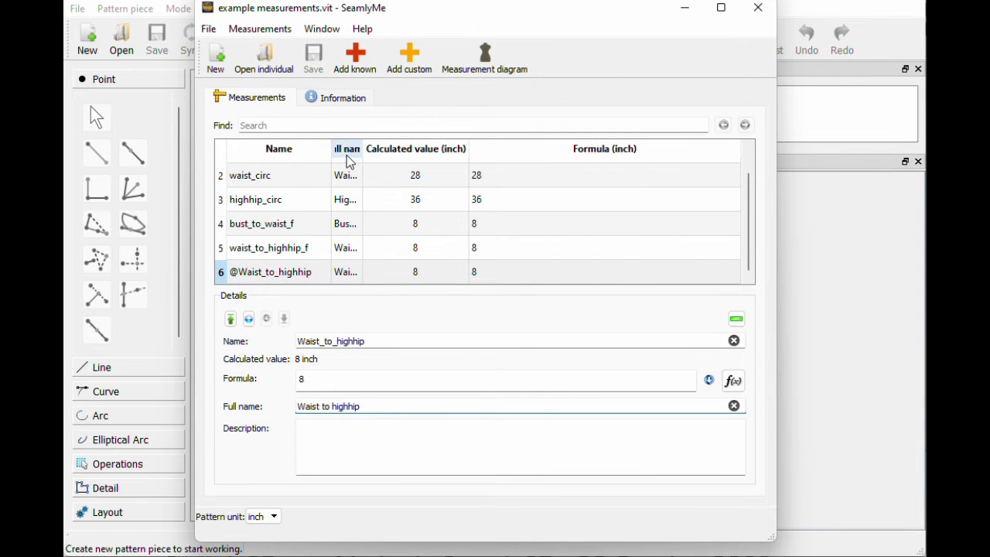
click(759, 9)
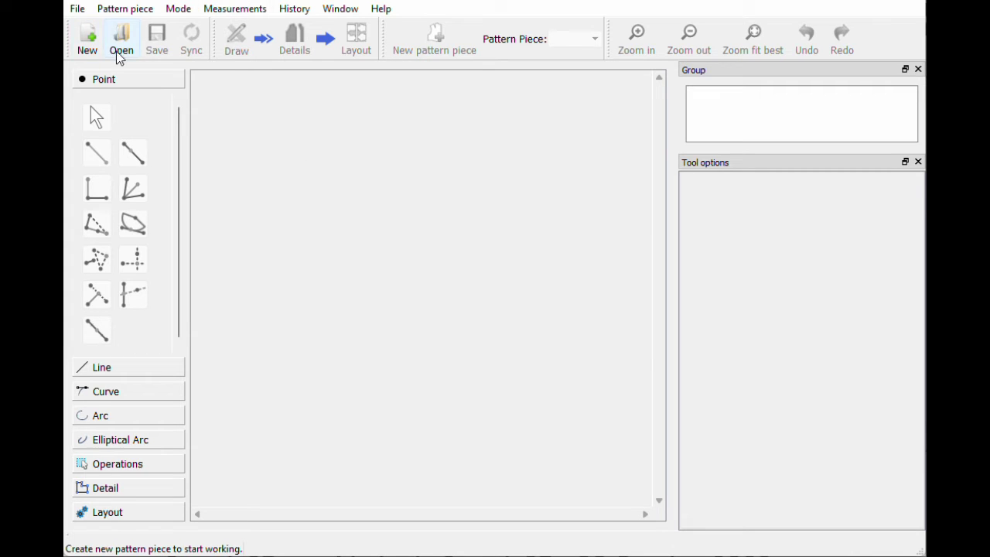
Create a new pattern in inches with the pattern piece name "example measurements"
click(87, 38)
click(638, 225)
text(exm)
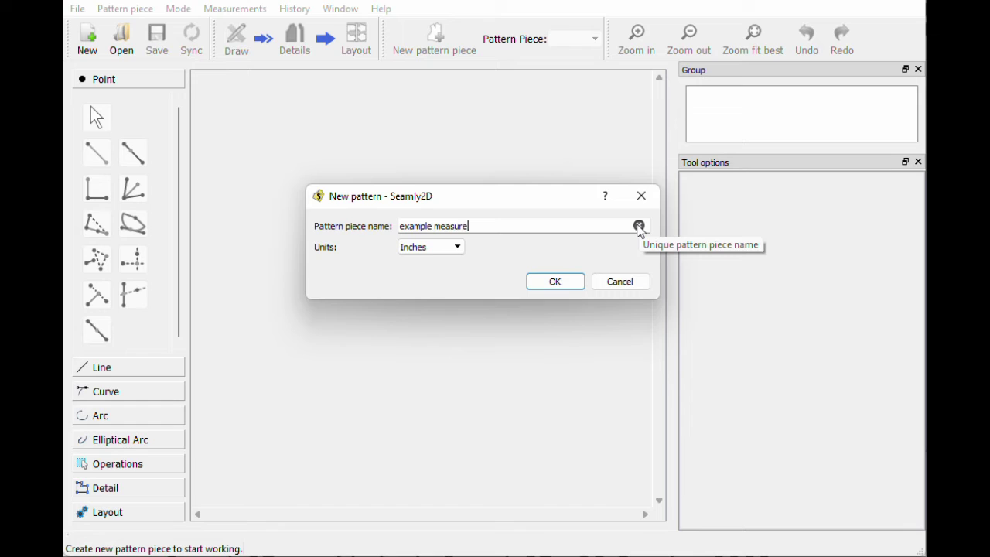
key(BackSpace)
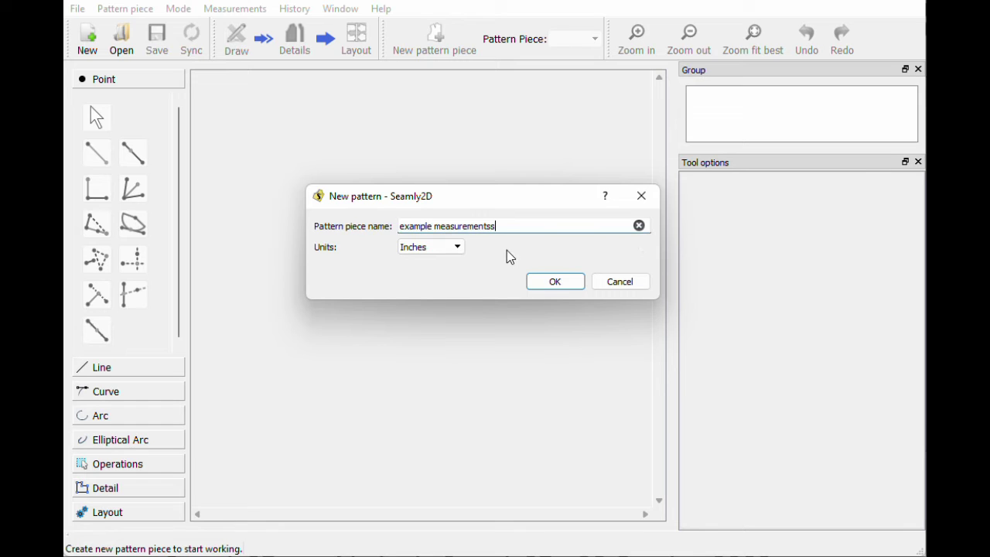
click(452, 247)
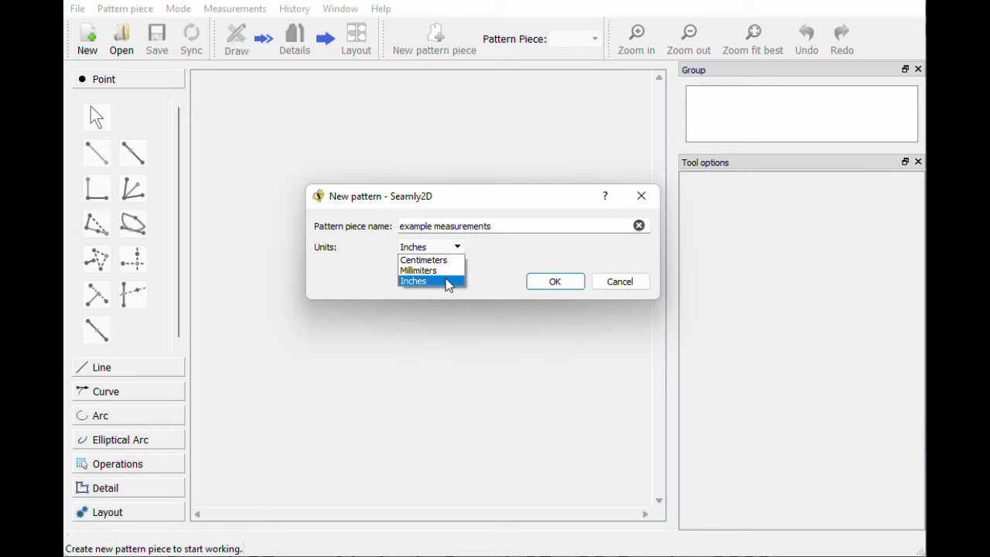
click(448, 286)
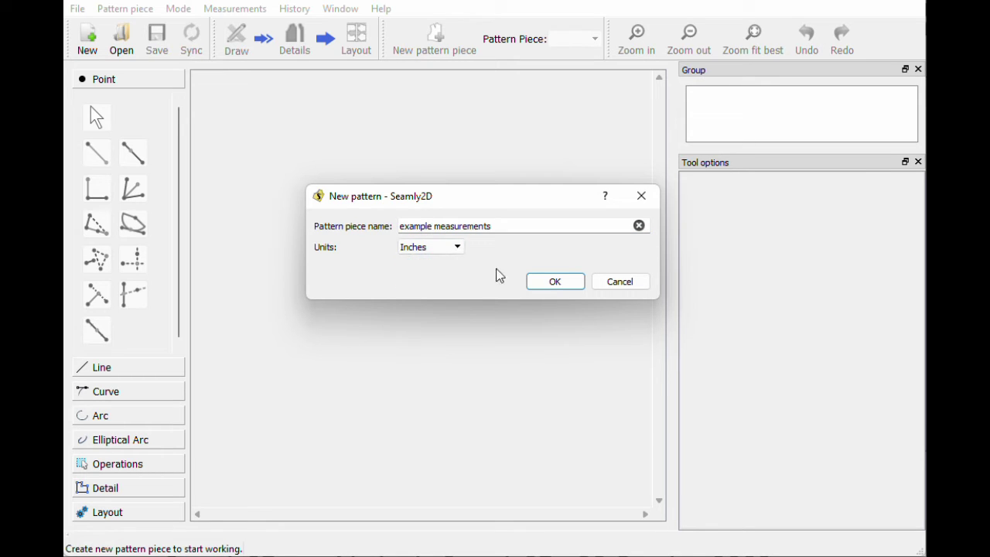
click(567, 283)
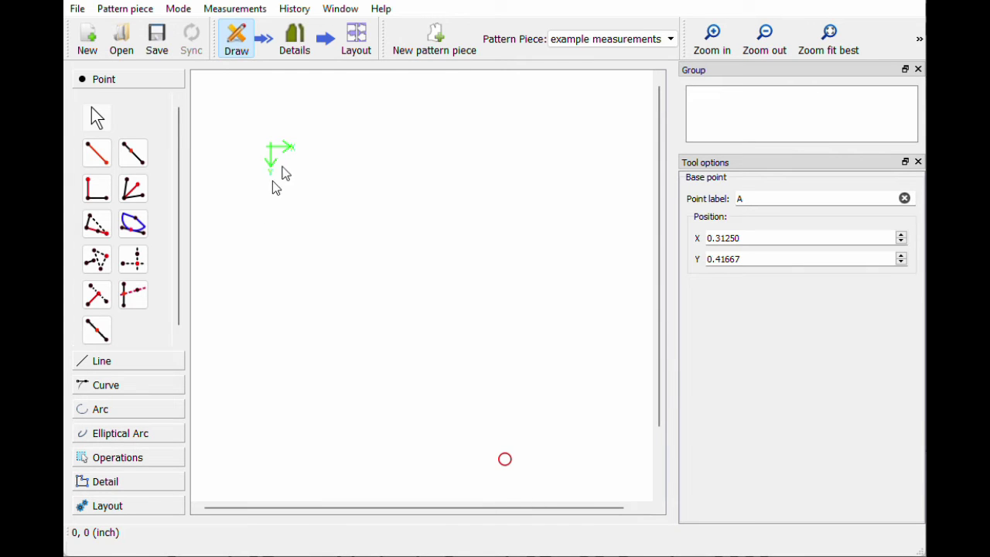
Load the individual measurement file "example measurements.vit" into the pattern
click(239, 10)
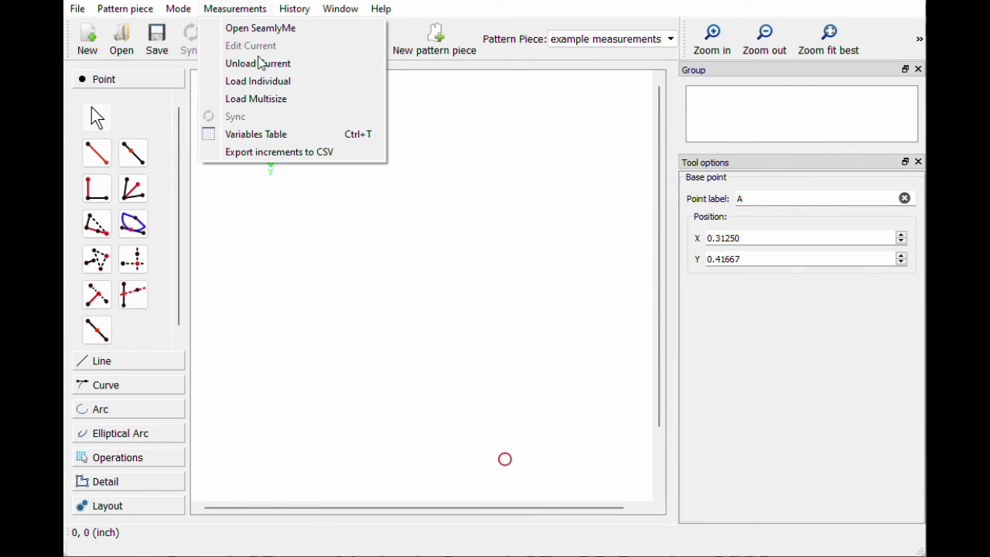
click(258, 85)
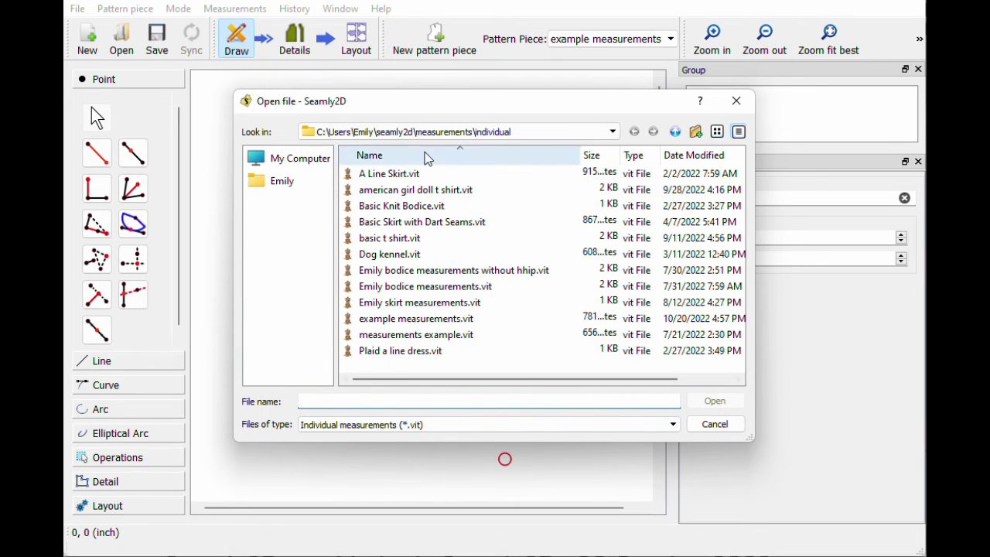
click(456, 318)
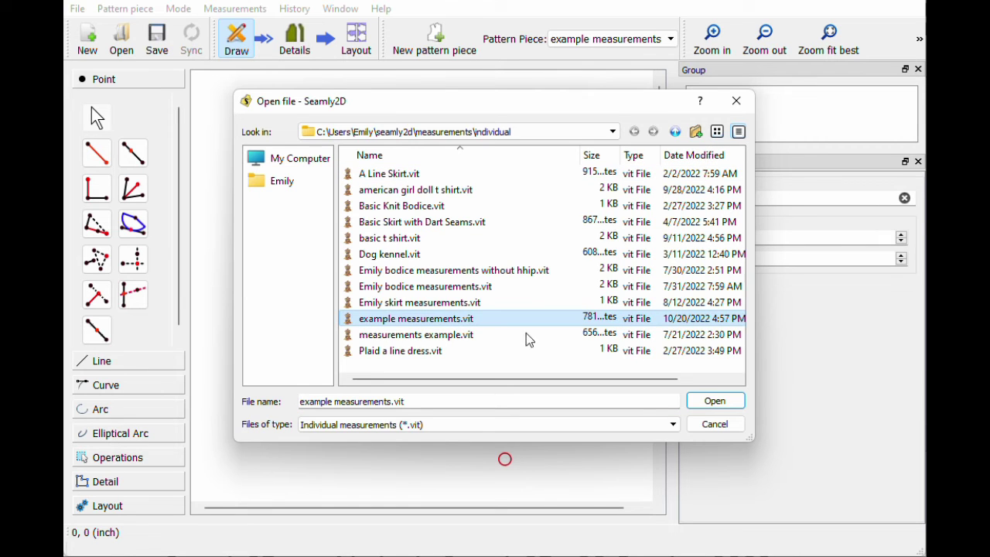
click(711, 400)
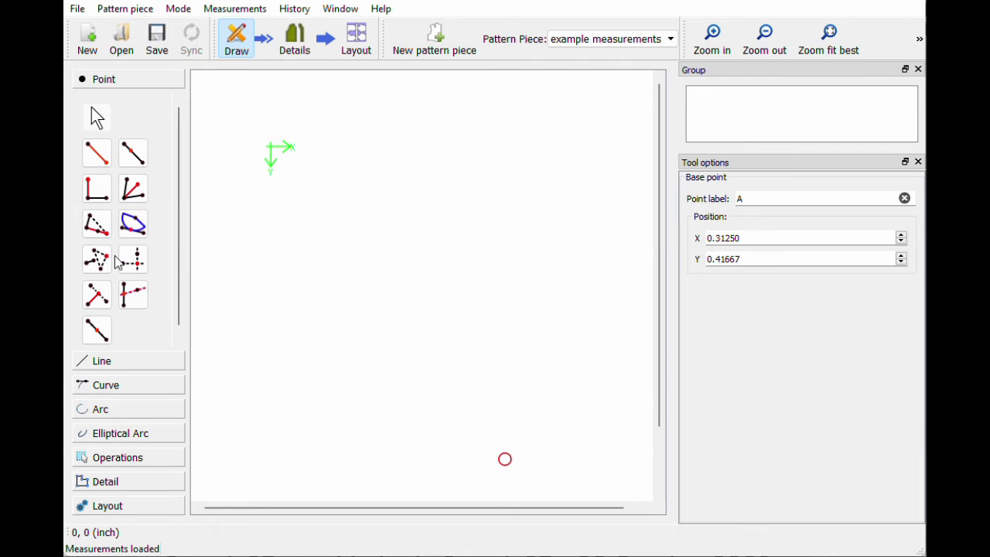
Start a point at distance and angle upward from base point A, with the angle set to 90 degrees
click(96, 155)
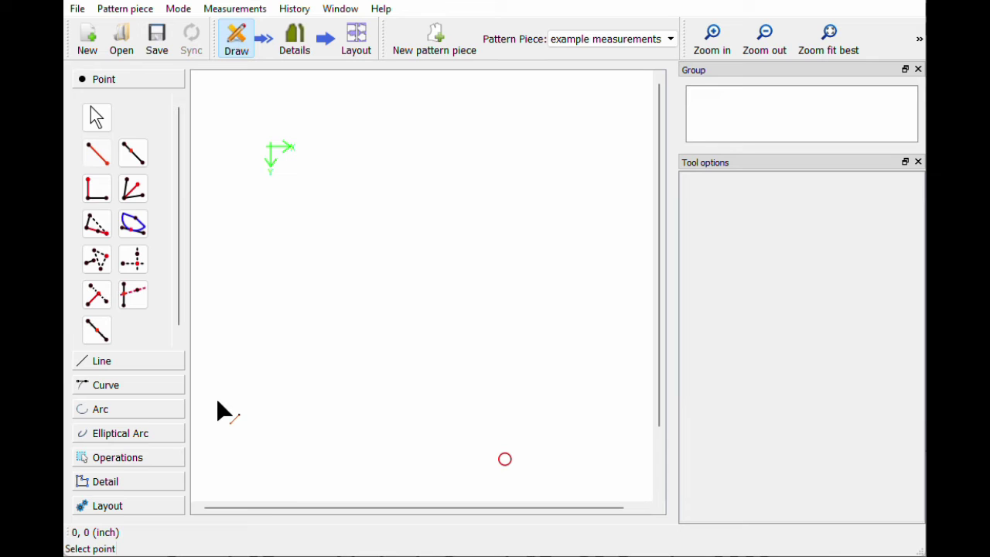
click(503, 458)
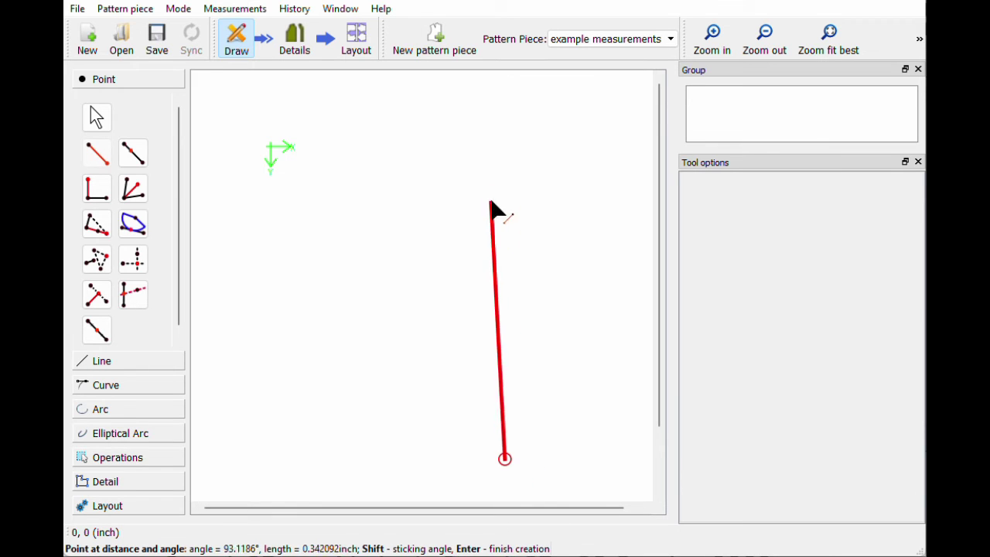
click(510, 164)
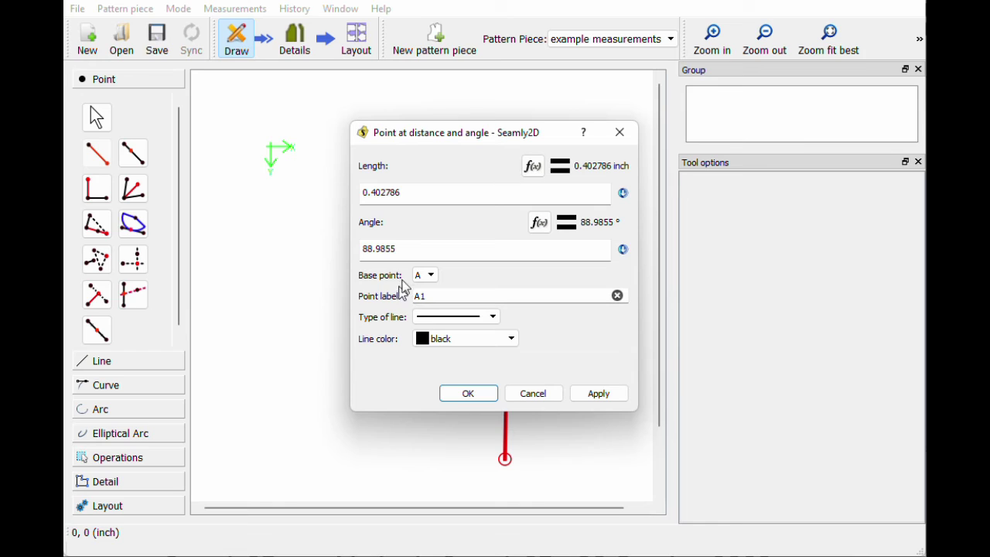
key(Tab)
text(90)
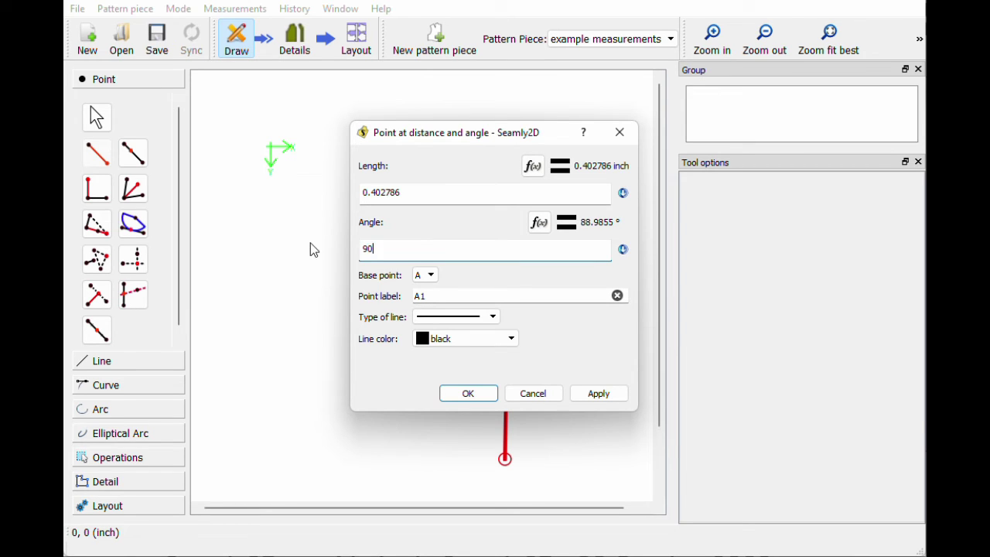
Use the bust_to_waist_f measurement as the length formula of point A1 and create the point
click(401, 192)
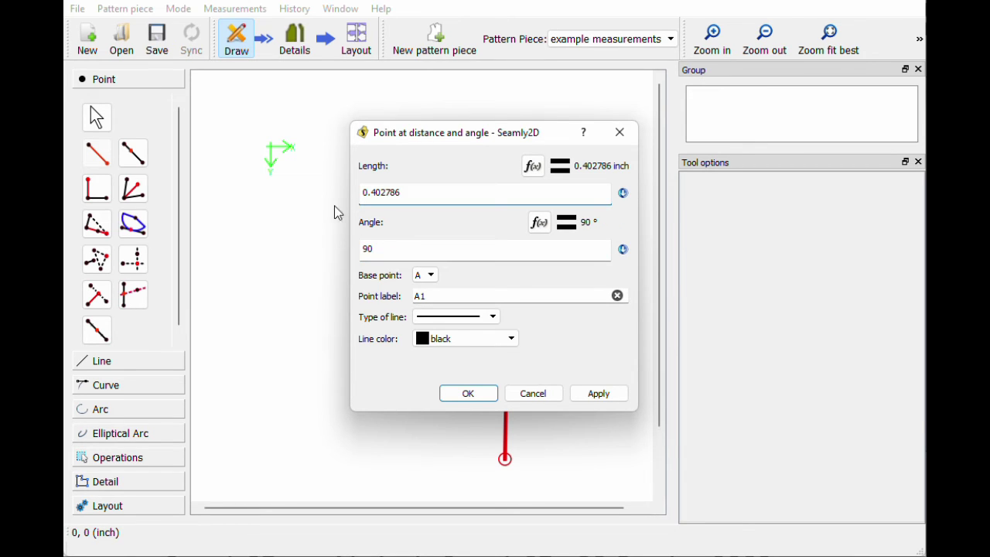
click(532, 167)
key(BackSpace)
key(BackSpace)
key(BackSpace)
key(BackSpace)
key(BackSpace)
key(BackSpace)
key(BackSpace)
key(BackSpace)
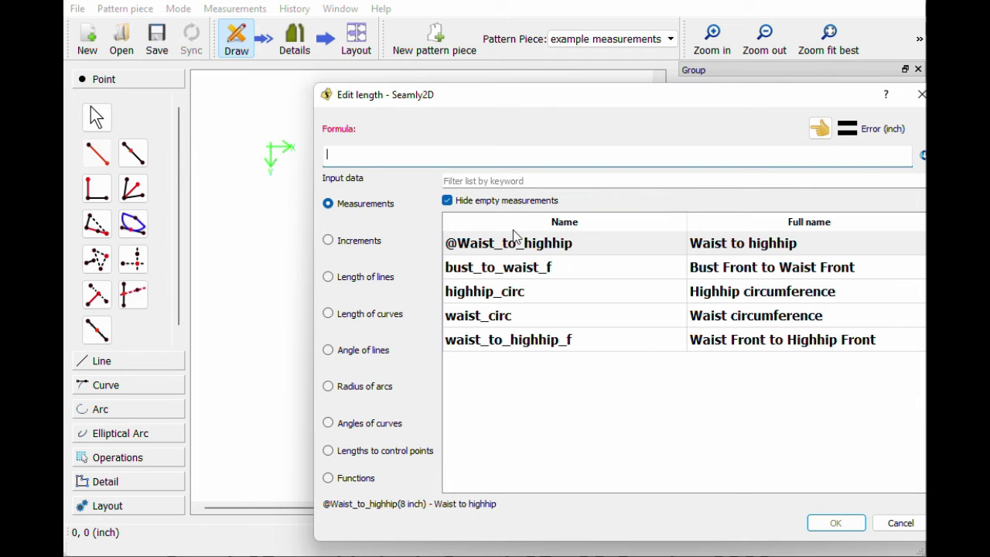
double_click(516, 275)
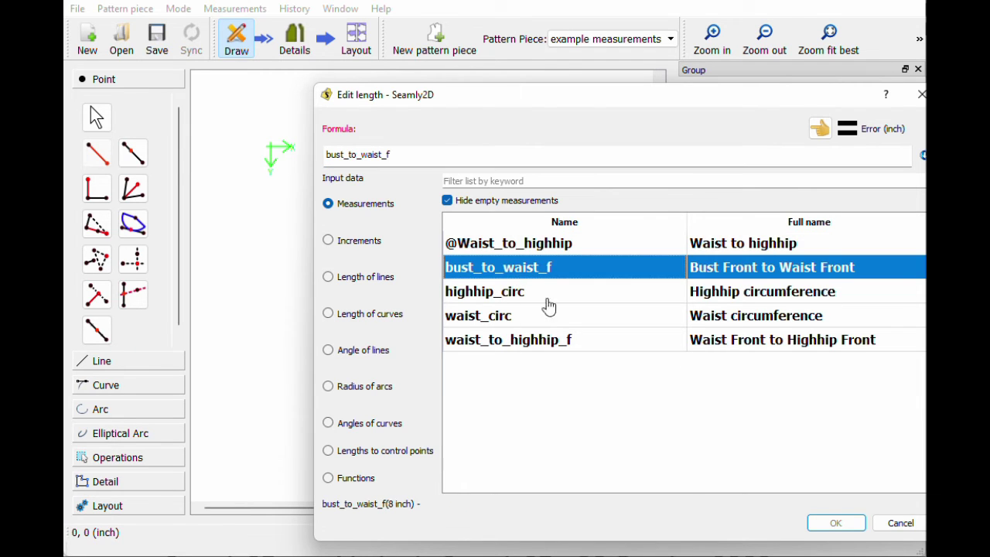
click(835, 523)
click(450, 397)
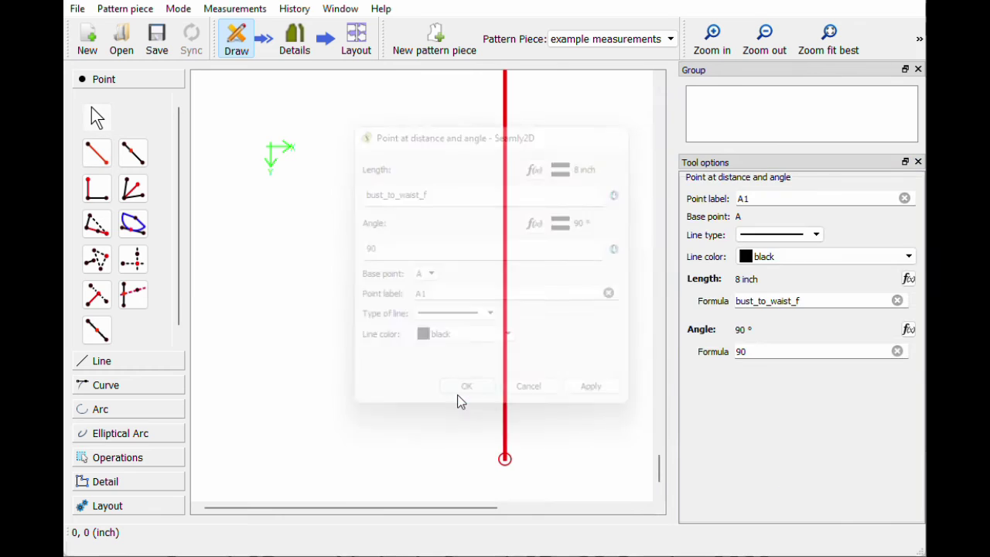
Fit the whole line in view and place the A1 label directly above its point
click(828, 48)
scroll(471, 226, down, 2)
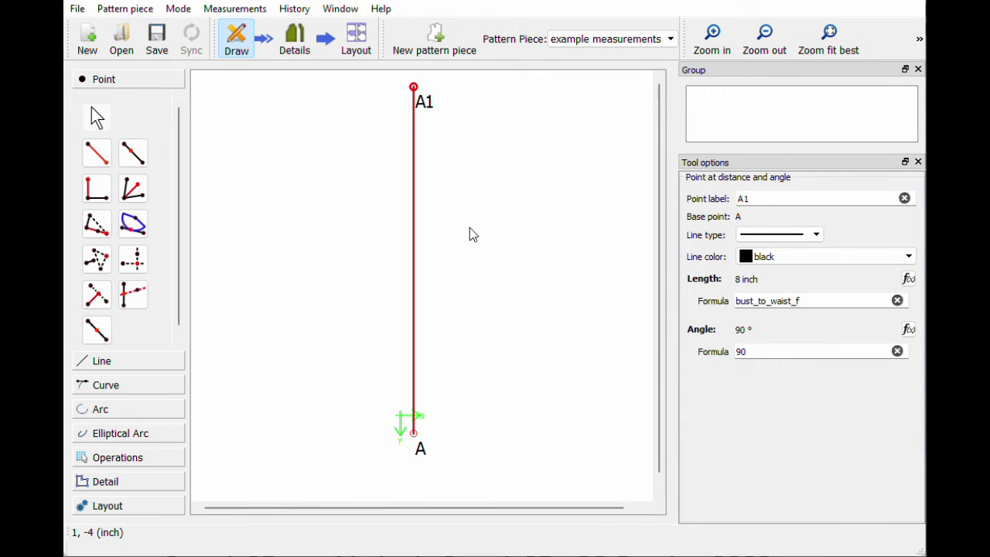
mouse_move(437, 124)
mouse_down()
mouse_move(442, 114)
mouse_move(427, 107)
mouse_up()
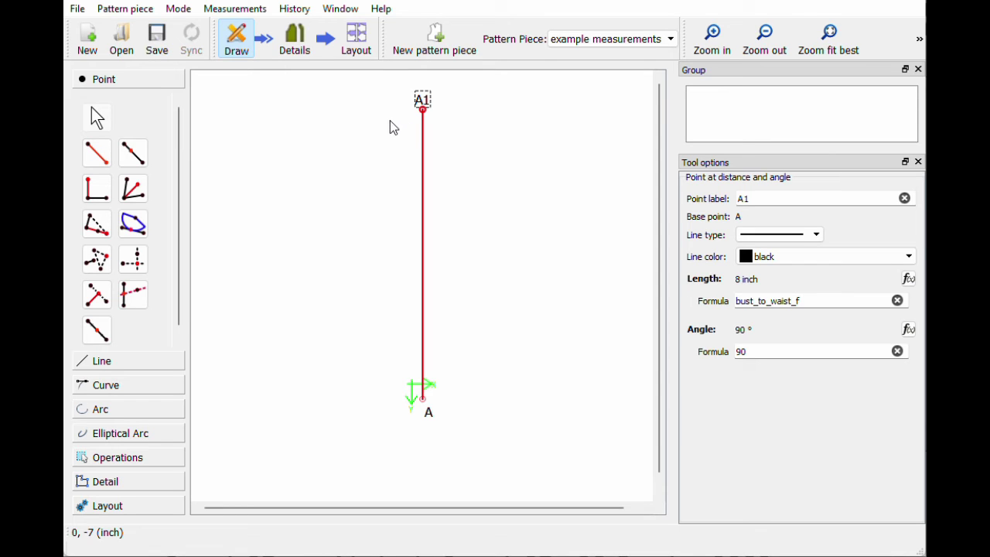
Add point A2 horizontally to the right of point A at an angle of 0 degrees with a solid black line
click(96, 153)
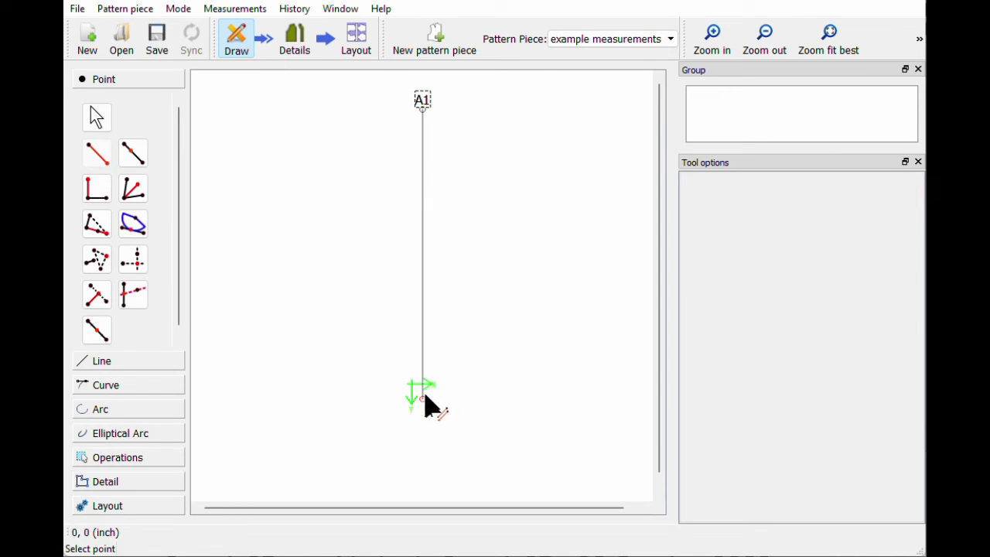
click(424, 401)
click(512, 406)
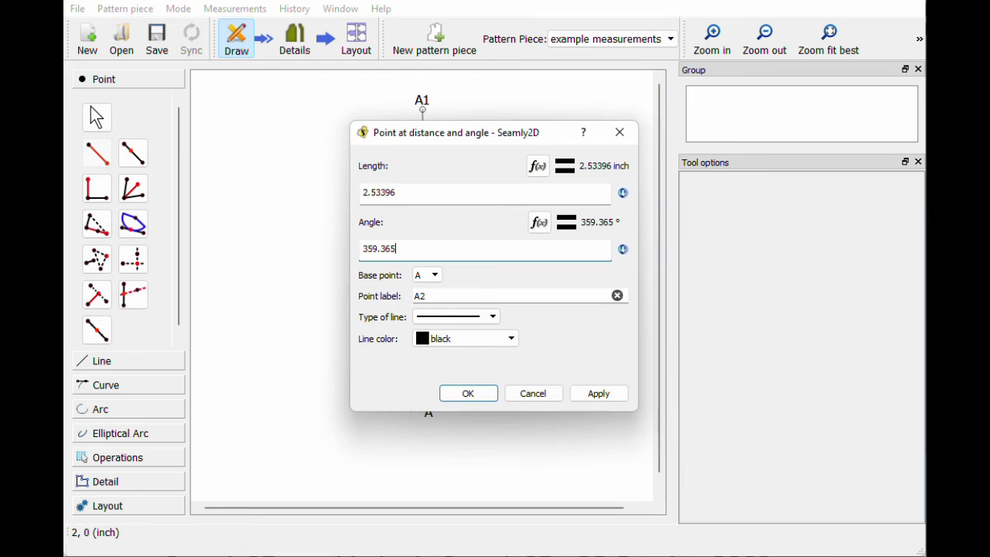
double_click(417, 195)
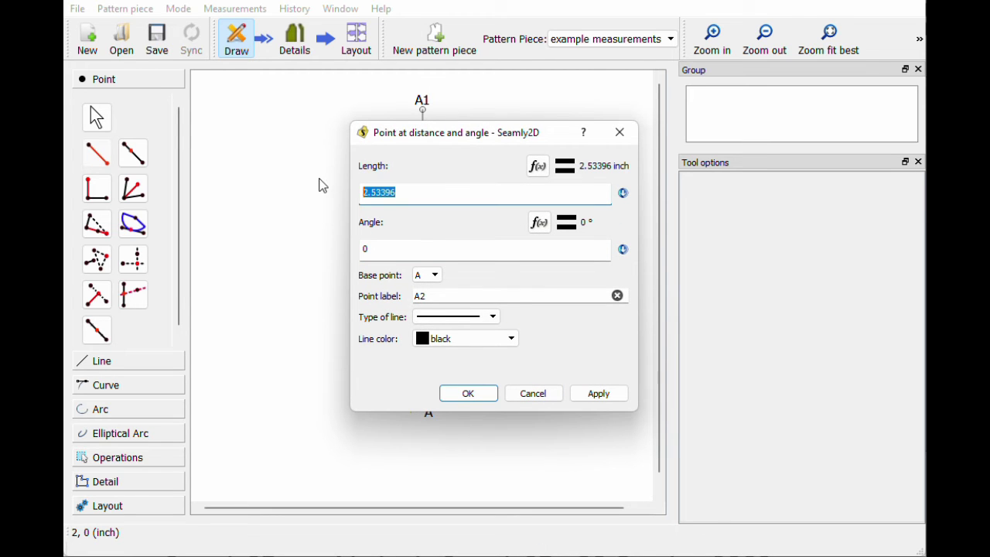
click(467, 394)
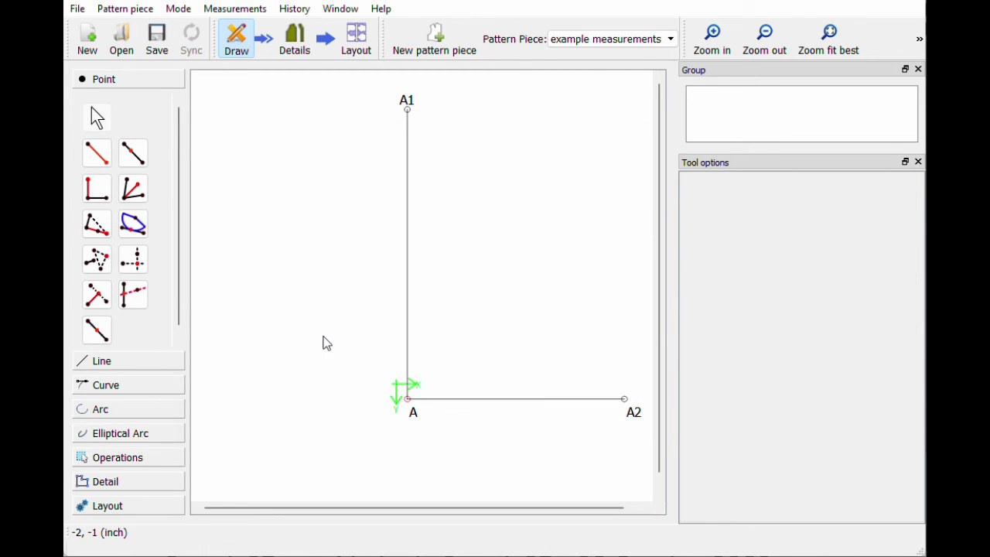
Load the individual bodice measurements file that is not marked "without hhip" into the pattern
click(225, 11)
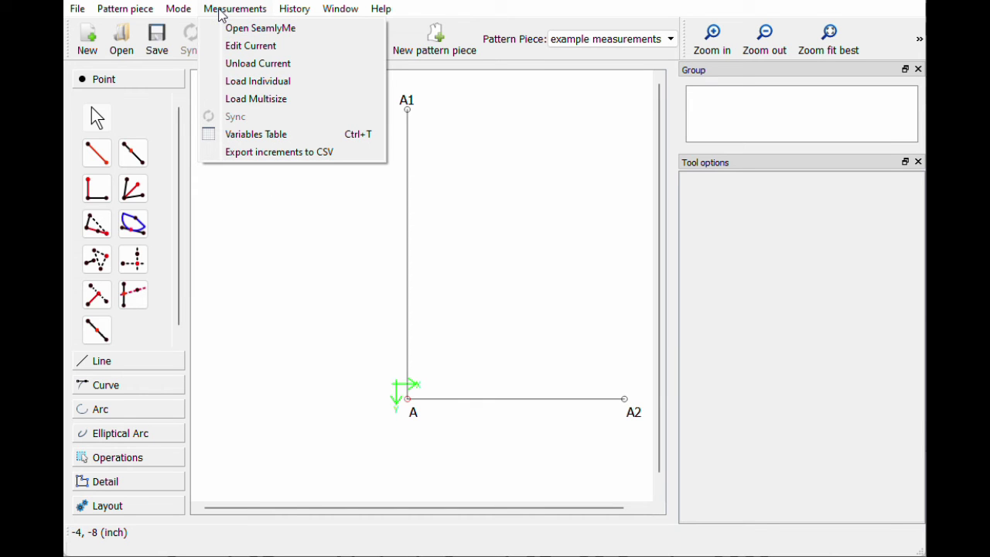
click(256, 81)
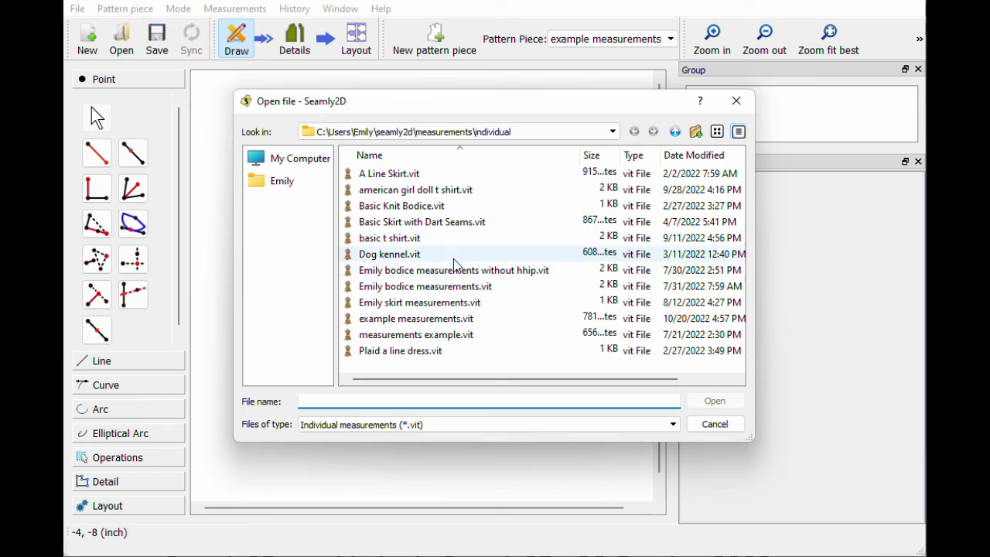
double_click(462, 287)
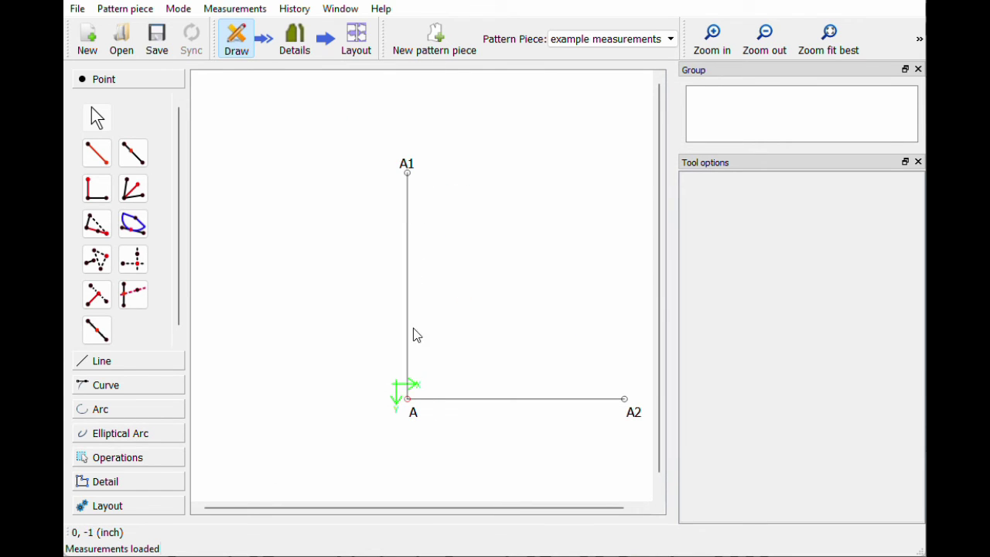
Switch the pattern back to the individual measurement file "example measurements.vit", moving the file dialog aside to keep the draft visible
click(235, 9)
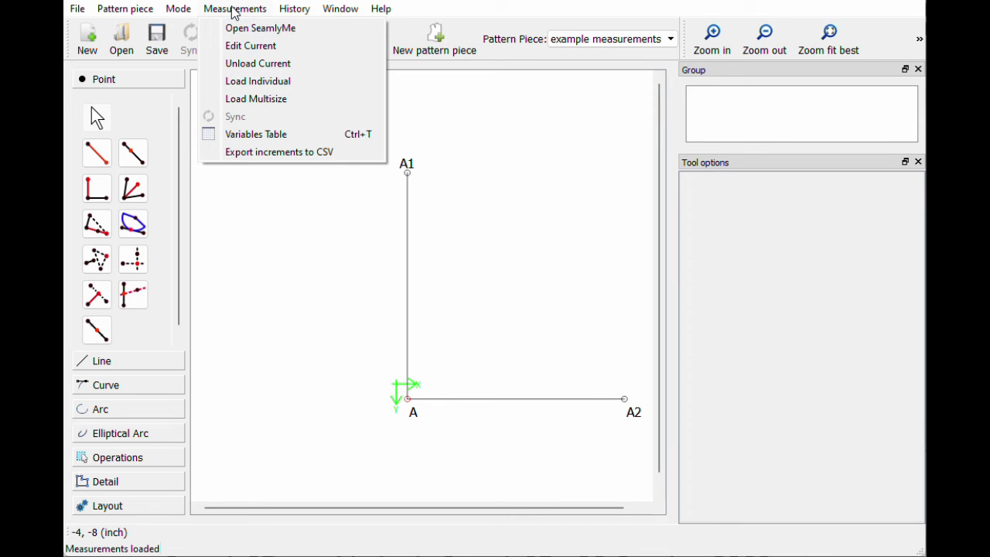
click(276, 83)
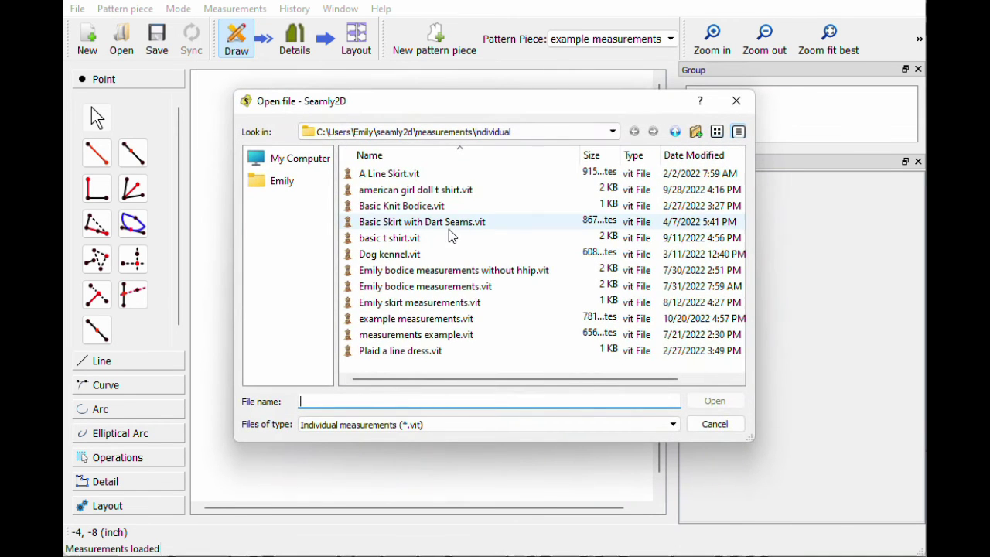
drag(453, 101, 0, 103)
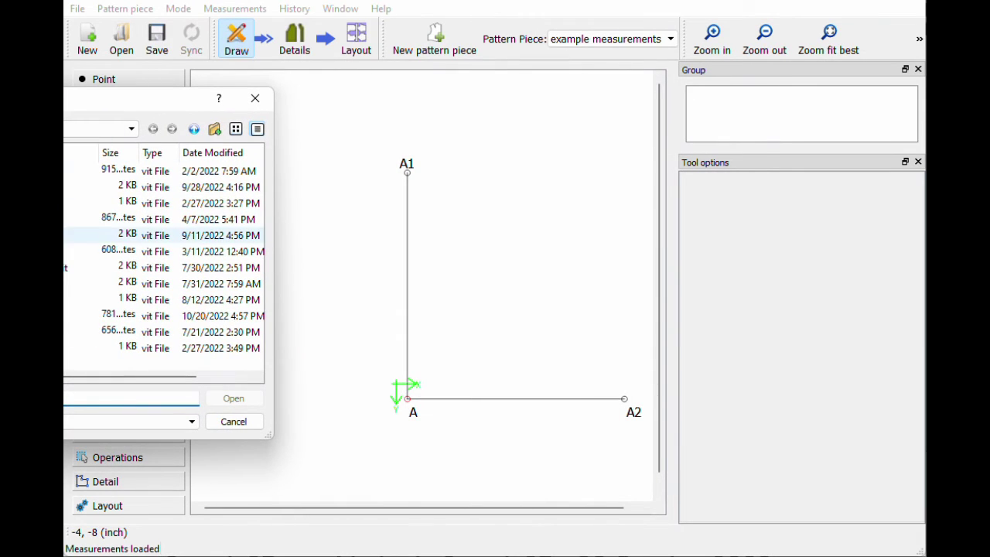
click(92, 315)
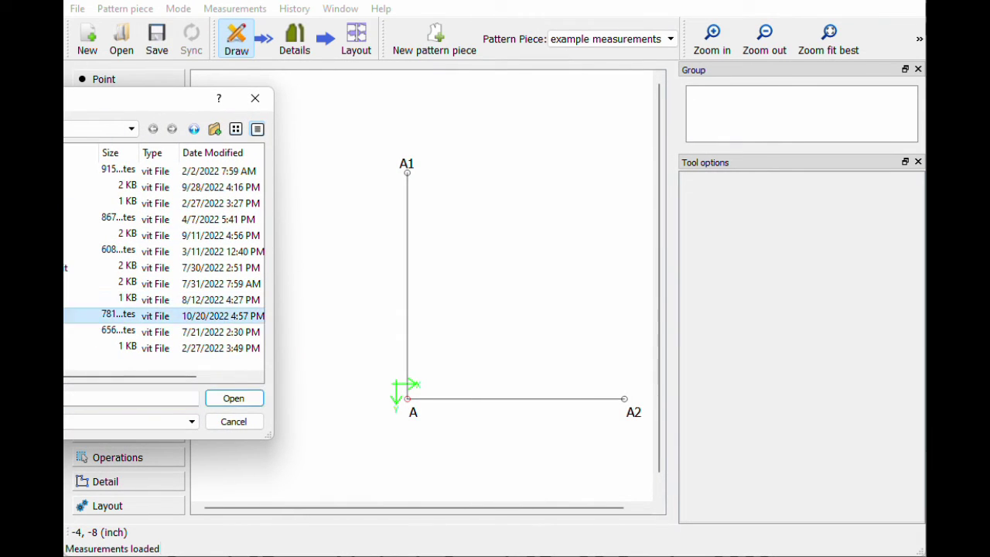
click(221, 399)
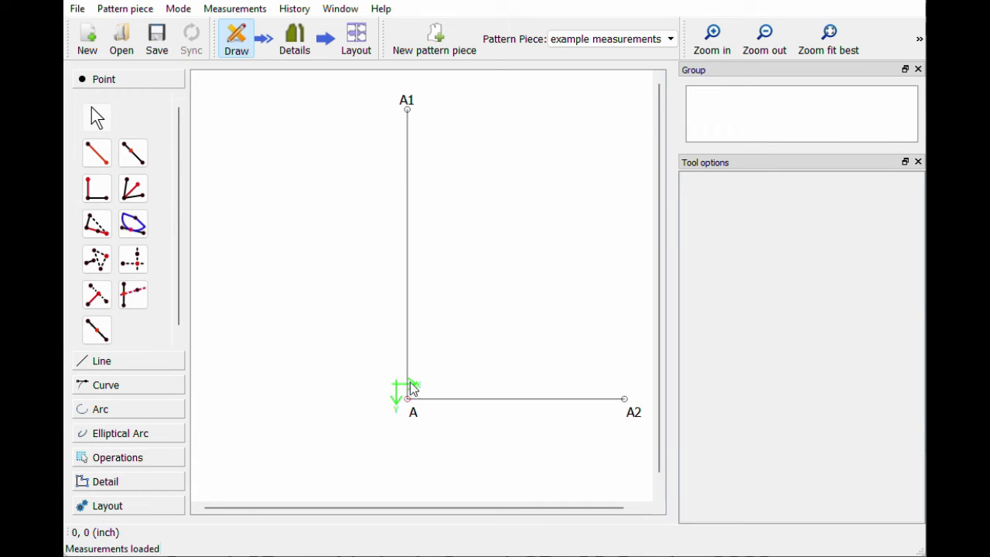
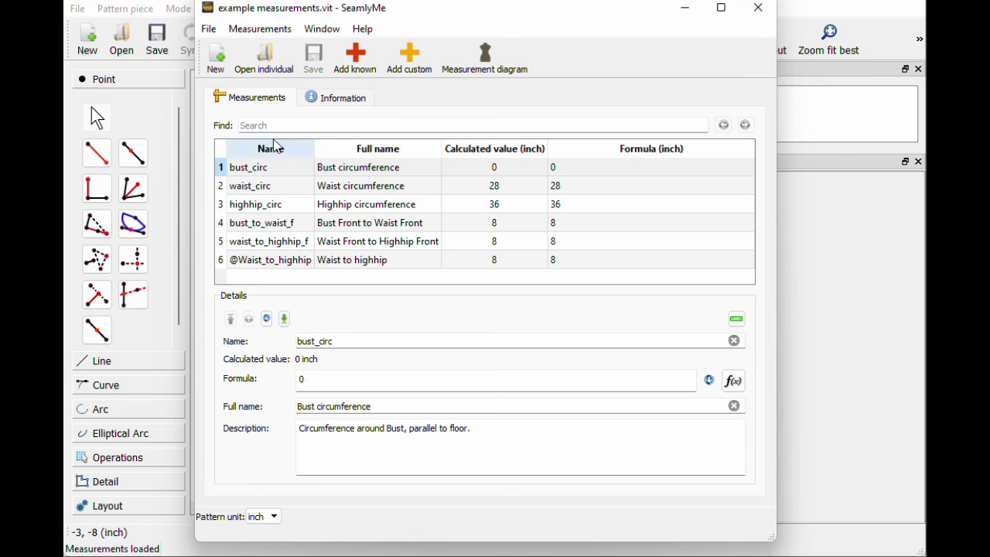
click(210, 30)
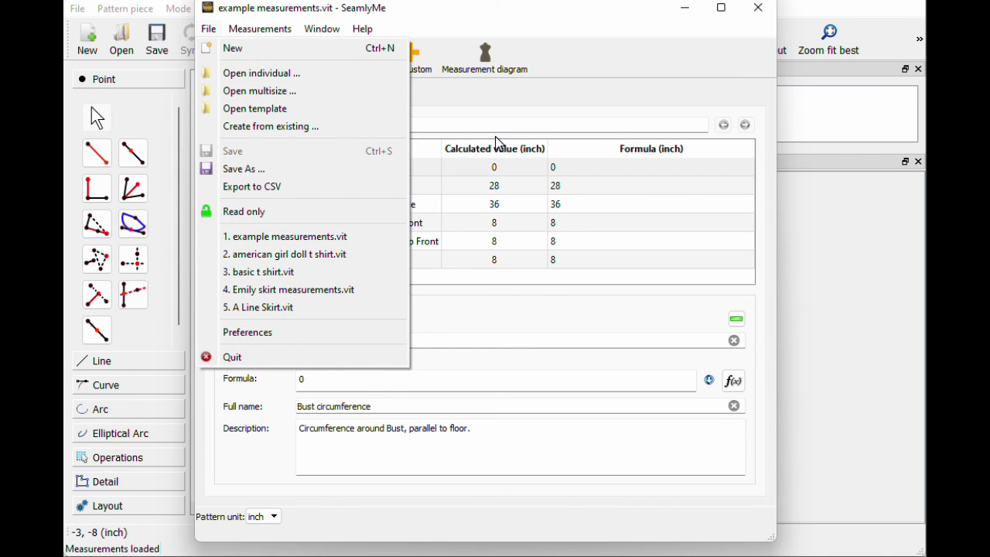
click(433, 93)
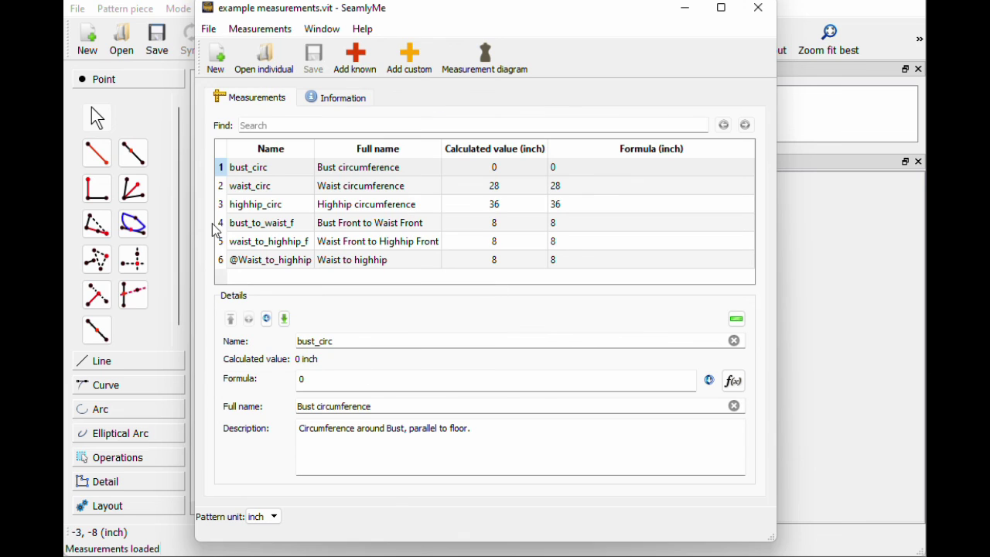